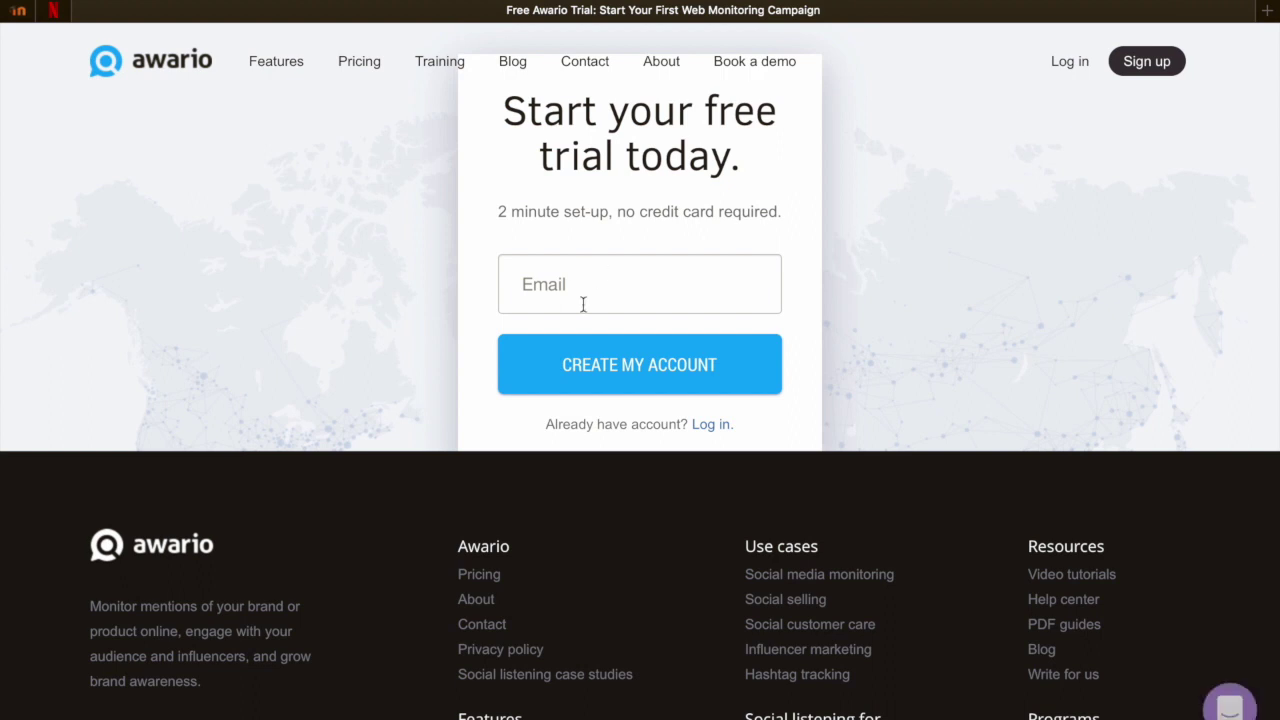
# Log in to Awario with the saved account's email and password from autofill.
pyautogui.click(599, 279)
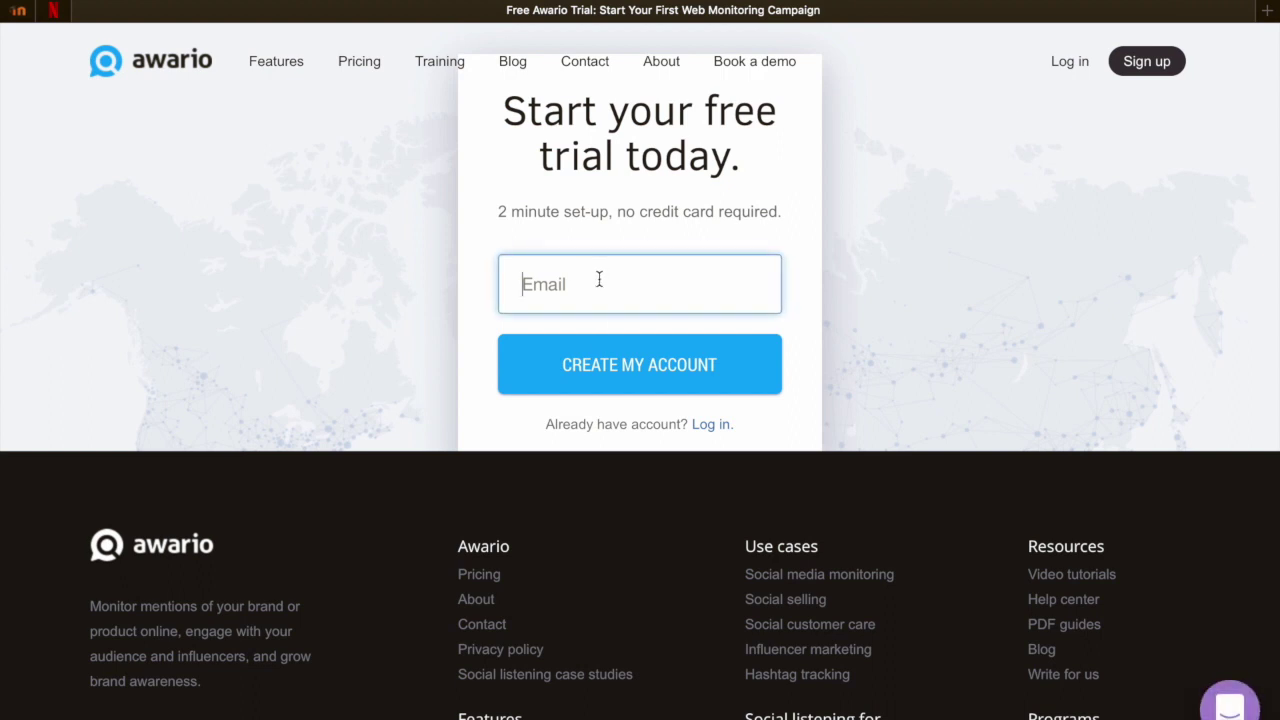
pyautogui.click(1066, 66)
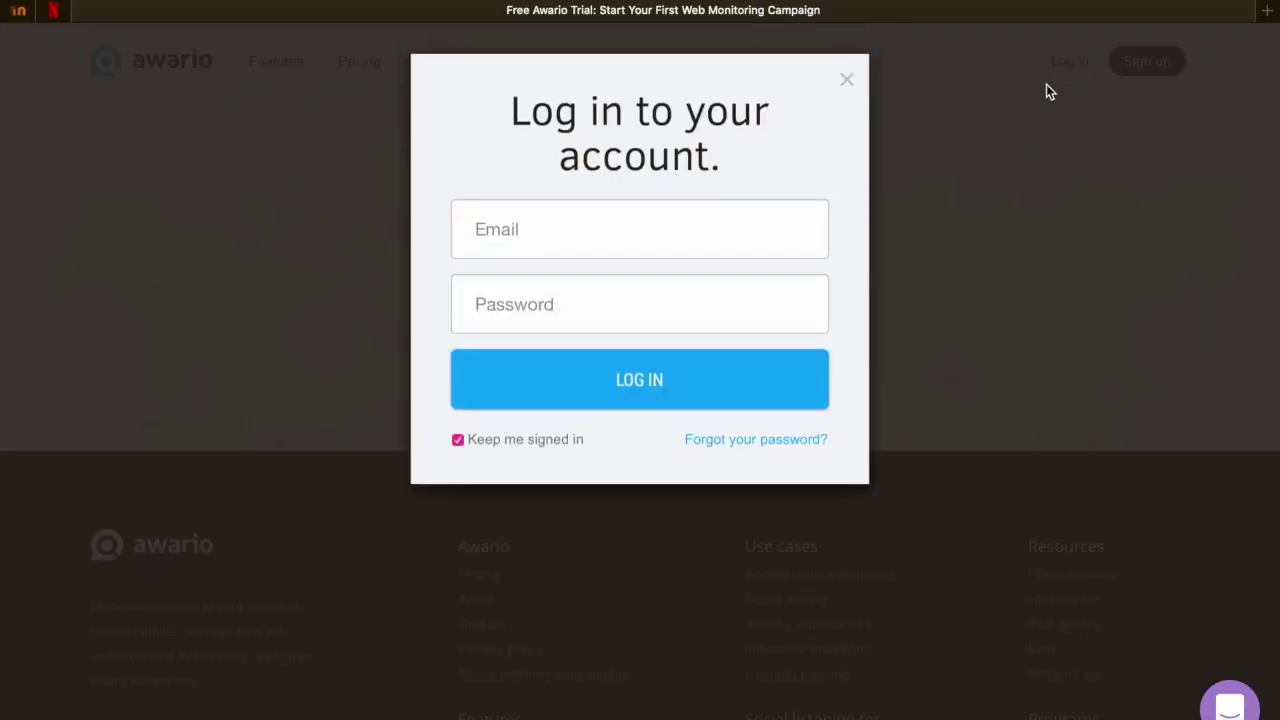
pyautogui.click(683, 239)
pyautogui.write('201')
pyautogui.click(648, 292)
pyautogui.click(634, 390)
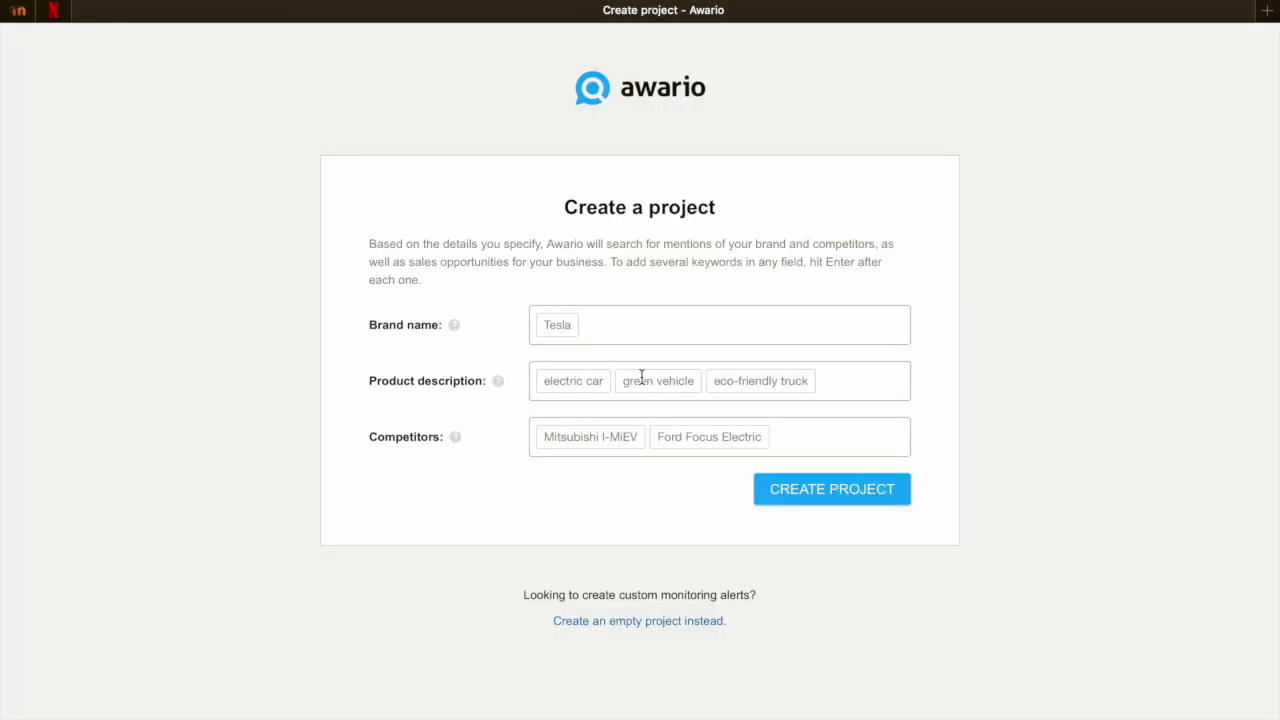
# Enter Netflix as the brand with keywords Money Heist and La casa de papel.
pyautogui.click(584, 322)
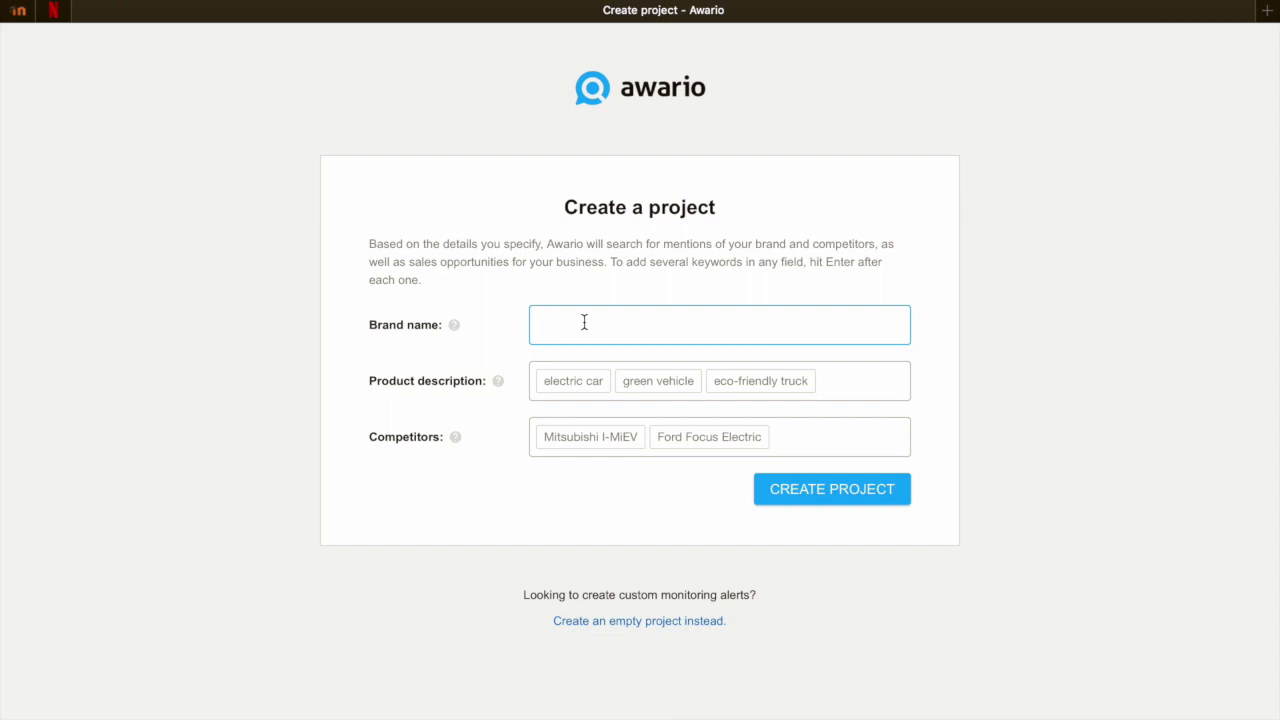
pyautogui.write('Netfli')
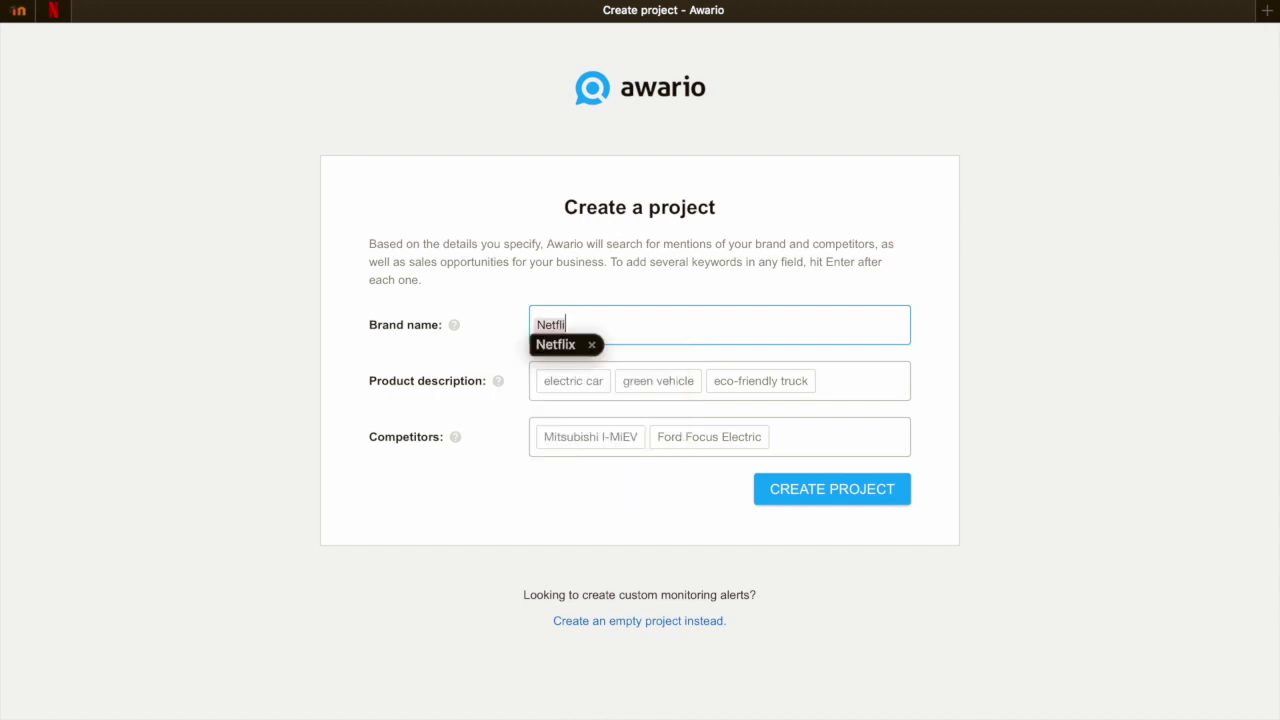
pyautogui.click(557, 344)
pyautogui.click(563, 377)
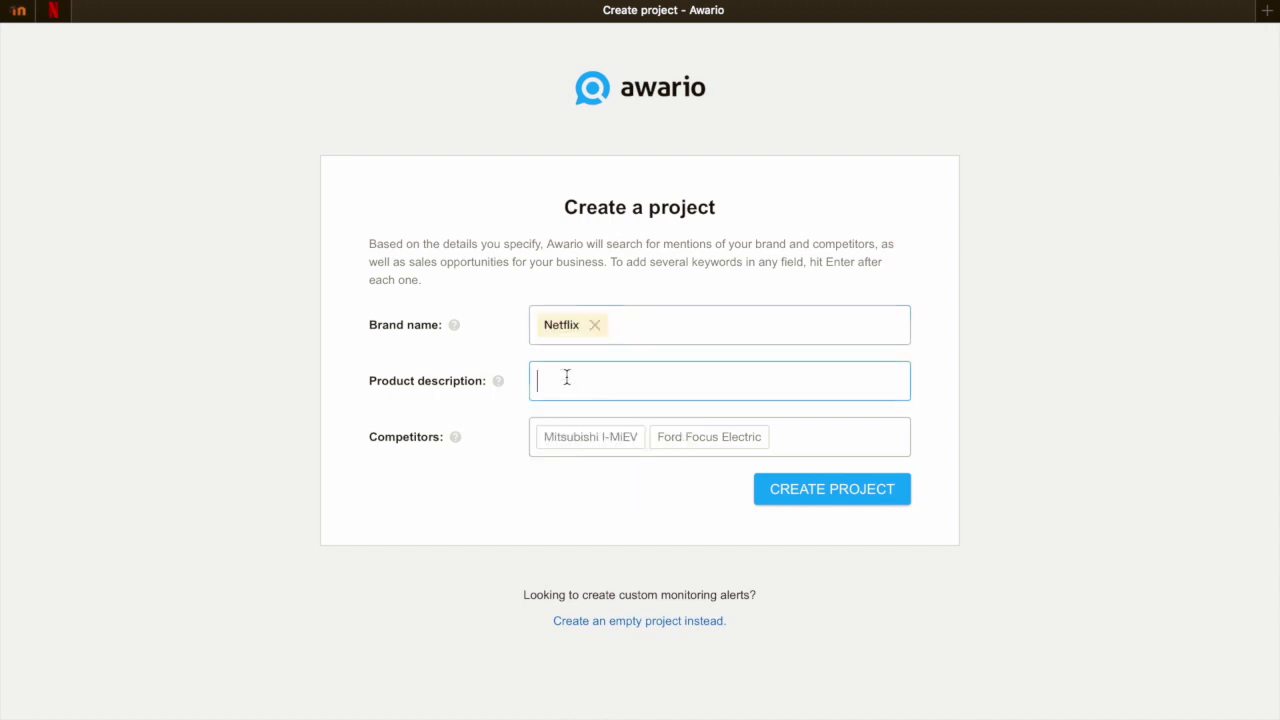
pyautogui.write('Money Heist')
pyautogui.press('Return')
pyautogui.write('La casa de papel')
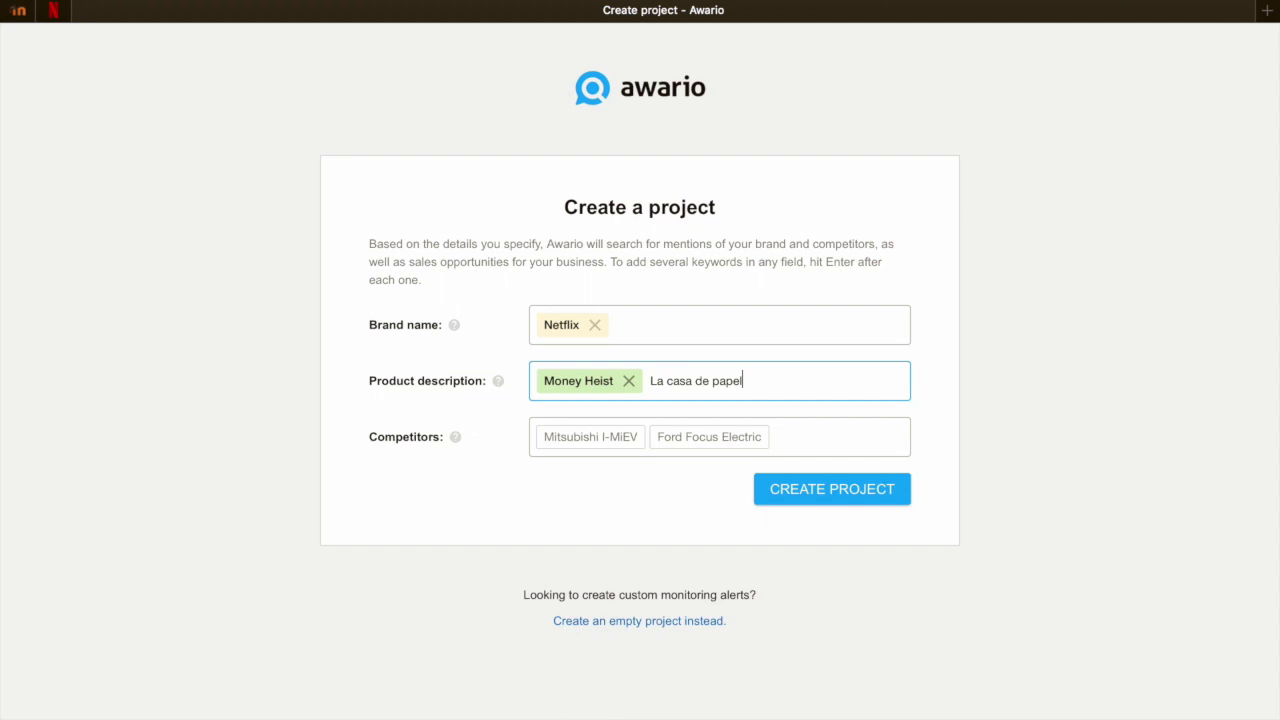
pyautogui.press('Return')
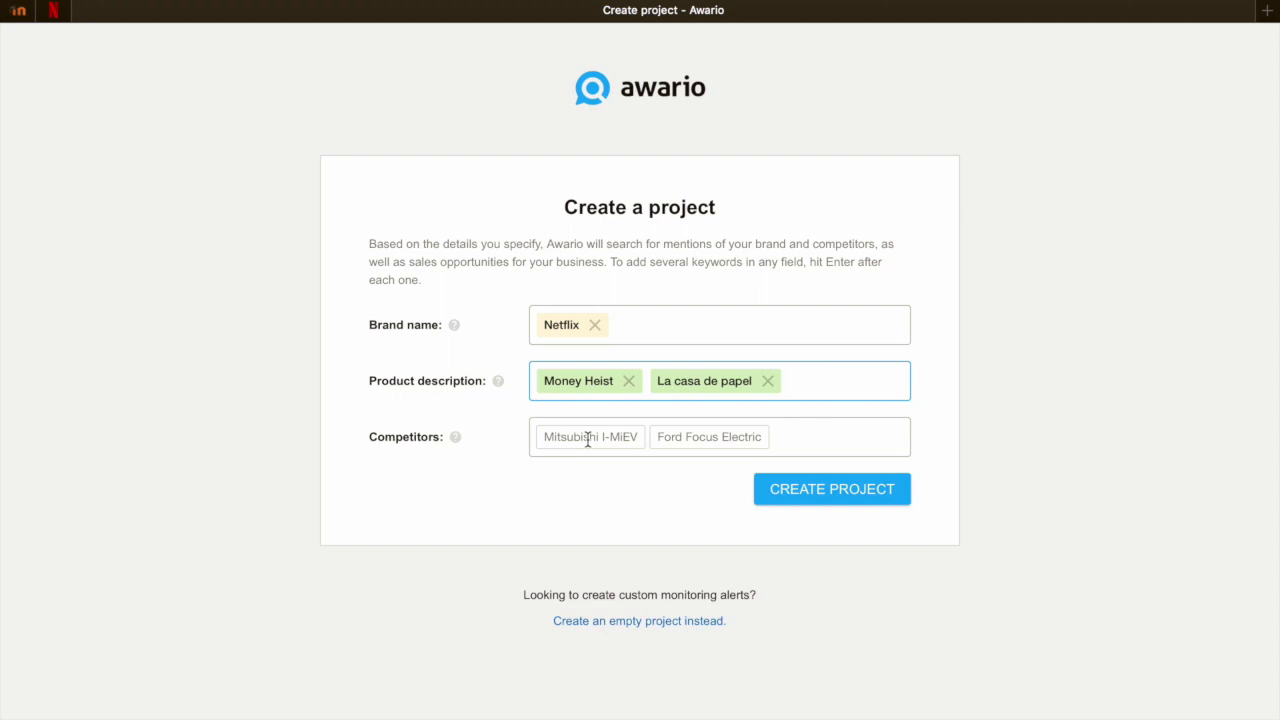
# Add competitors Amazon Prime video, HBO and Movistar+, and create the project.
pyautogui.click(588, 440)
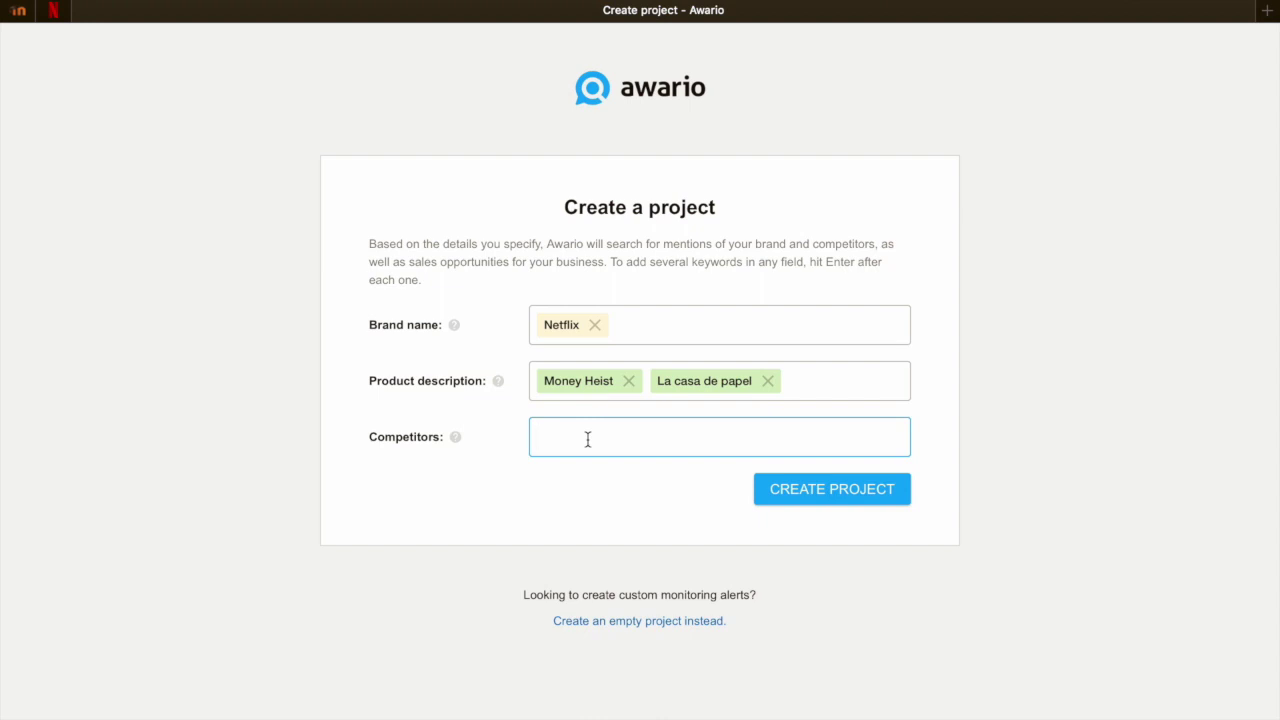
pyautogui.write('Amazon Prime video')
pyautogui.press('Return')
pyautogui.write('HBO')
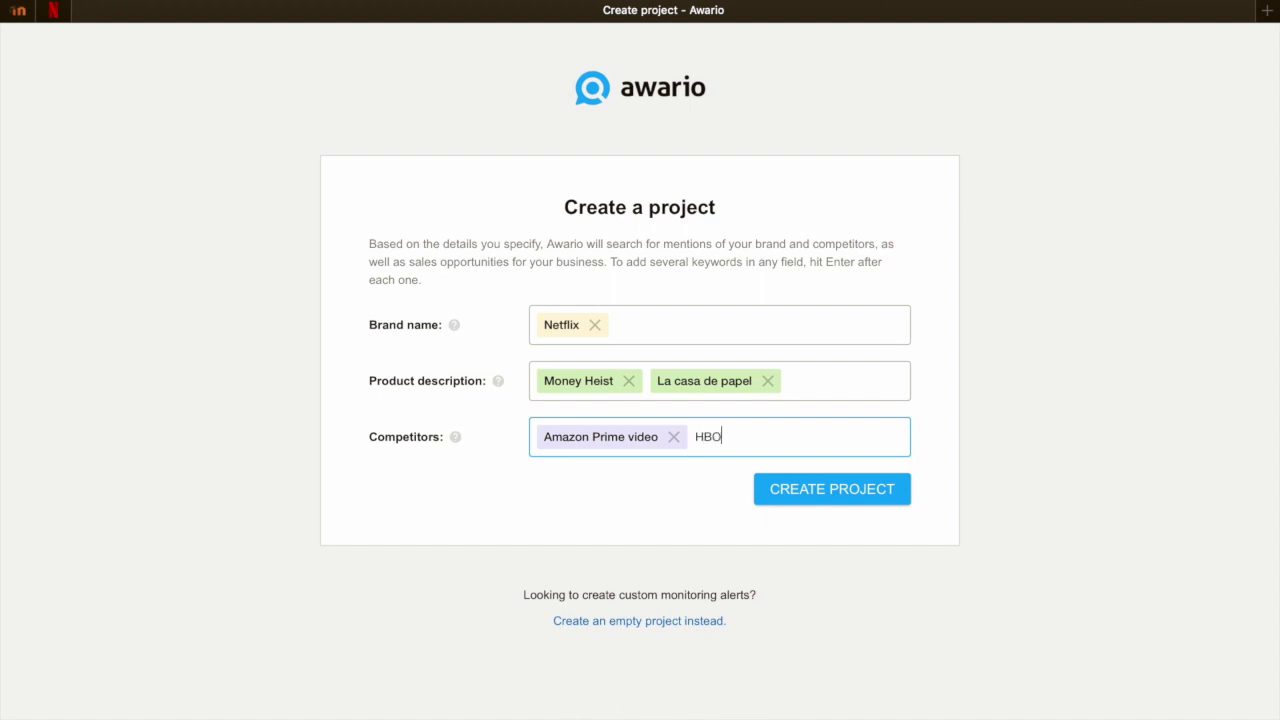
pyautogui.press('Return')
pyautogui.write('Mo')
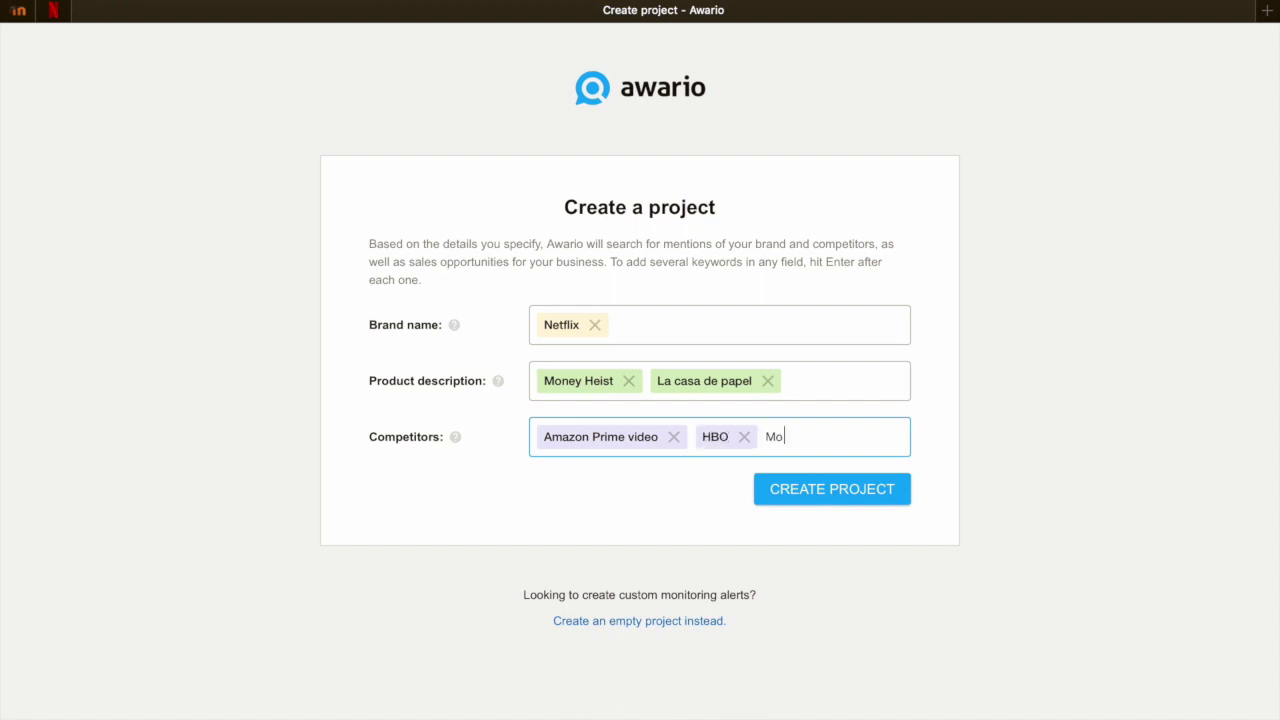
pyautogui.write('vistar+')
pyautogui.press('Return')
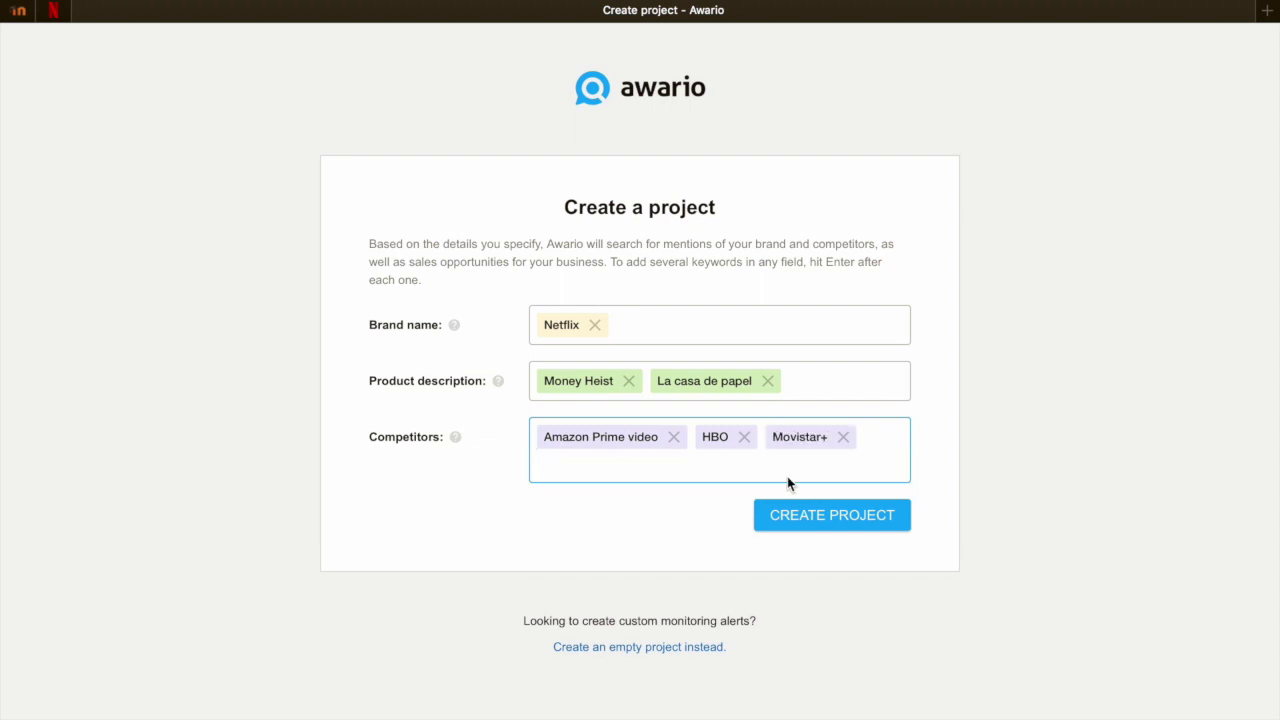
pyautogui.click(843, 512)
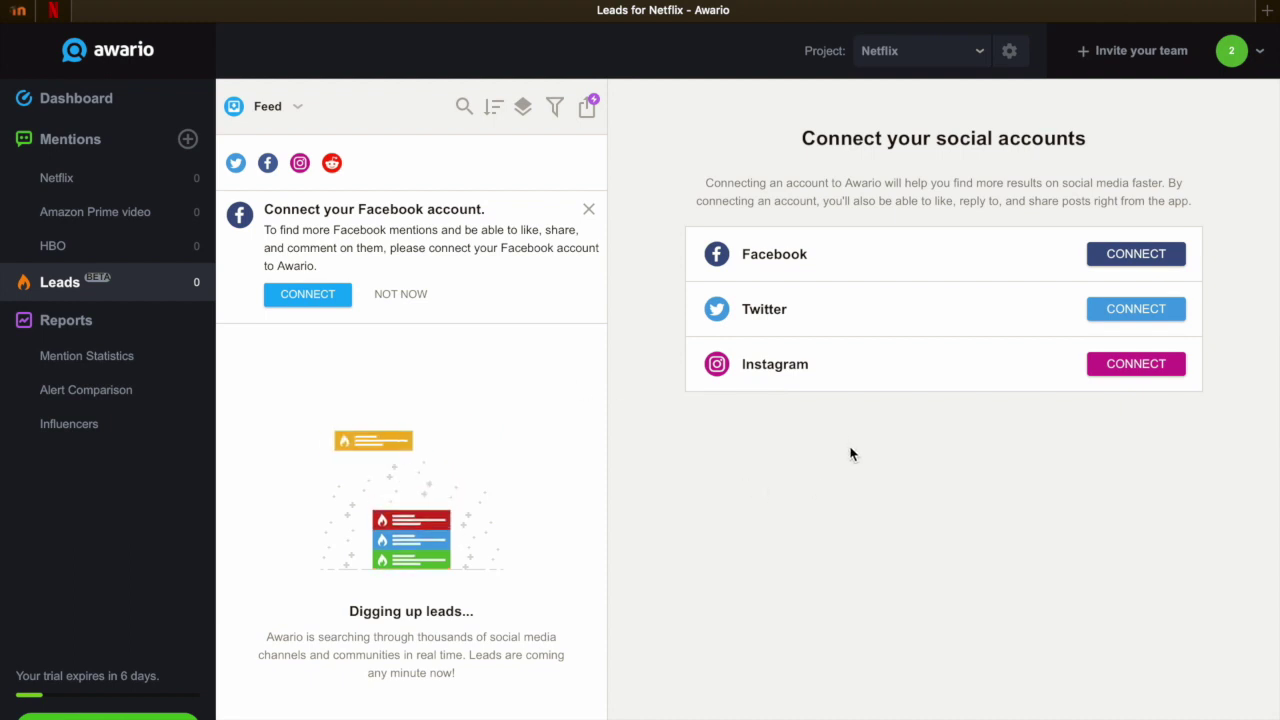
# Check the account menu and try inviting team members, dismissing the team notice.
pyautogui.click(1261, 54)
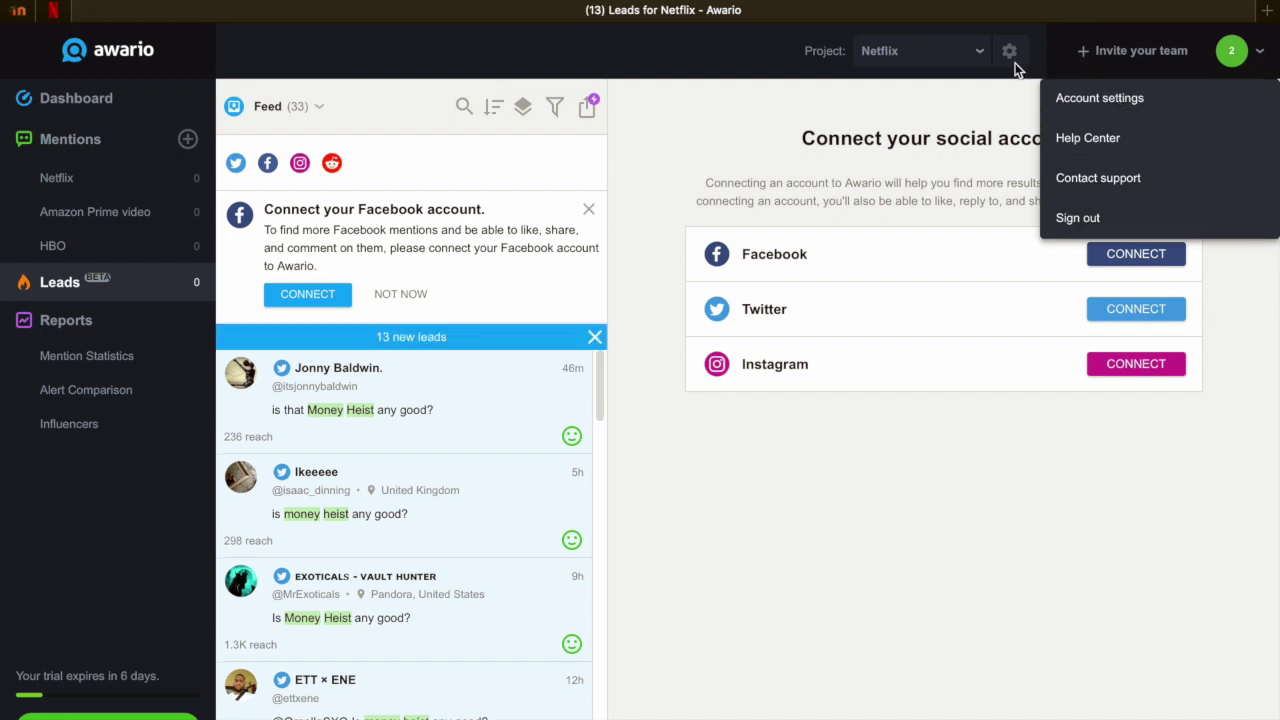
pyautogui.click(976, 53)
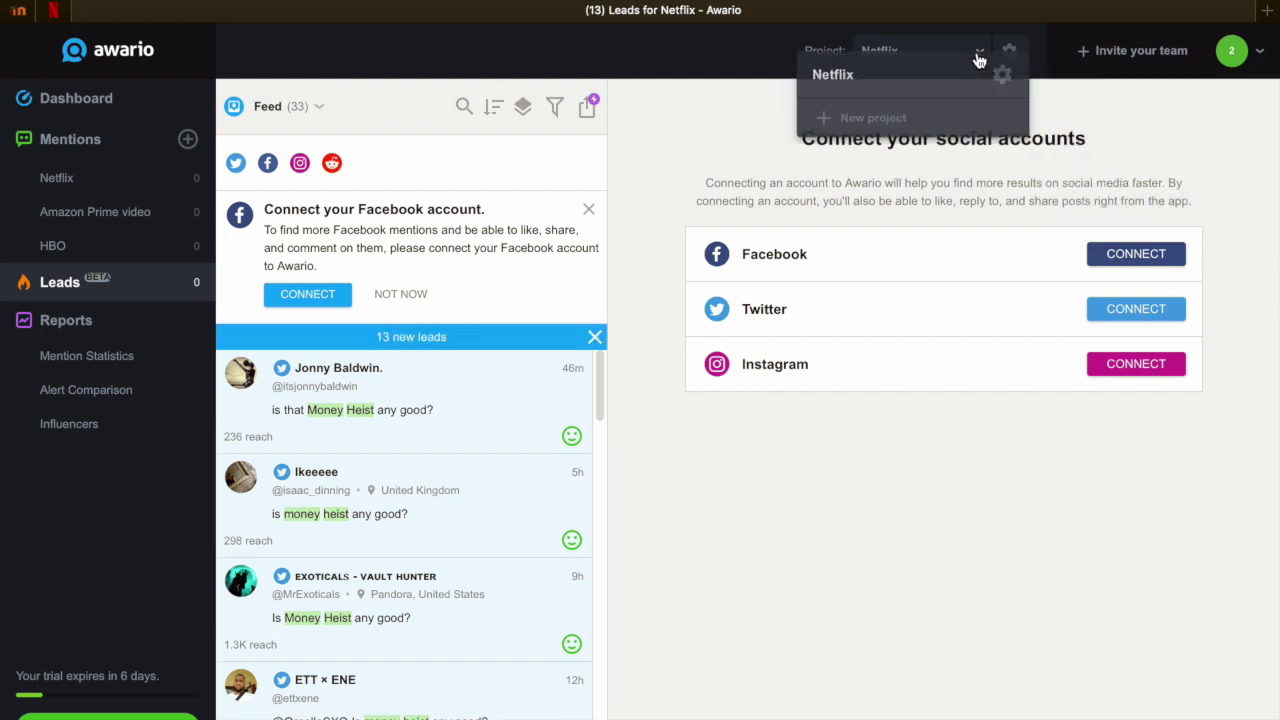
pyautogui.click(1111, 54)
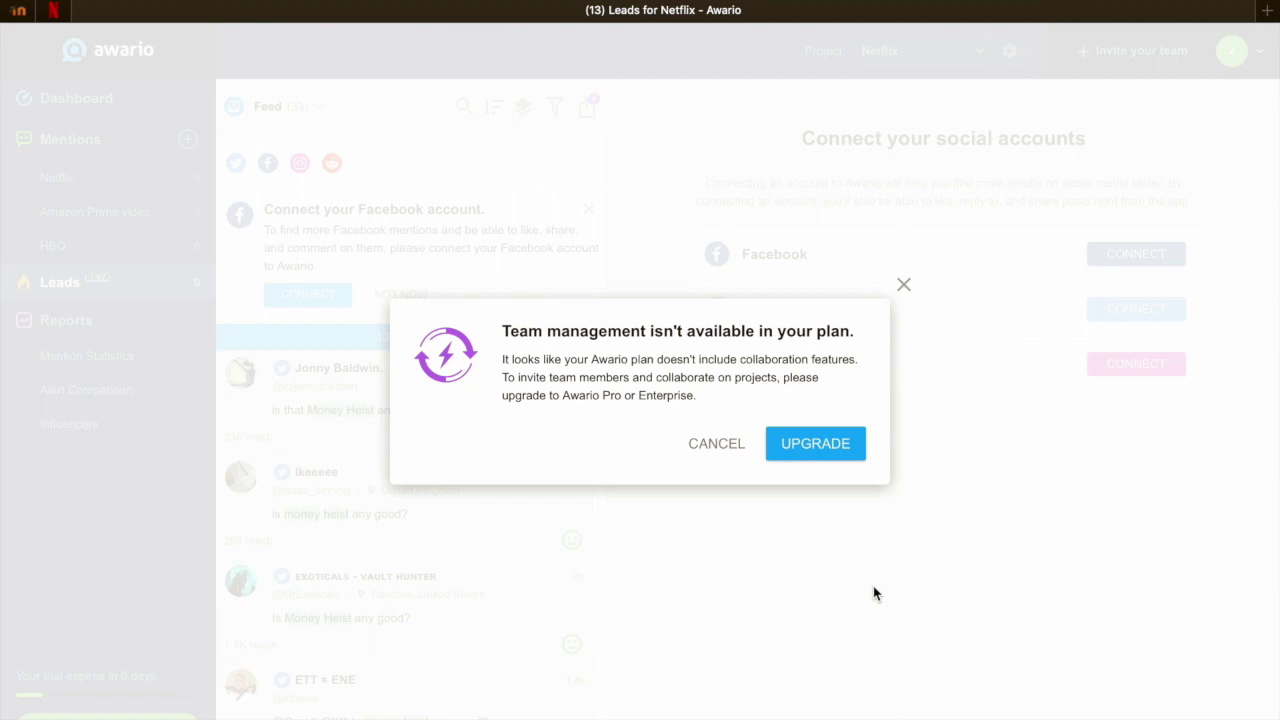
pyautogui.click(904, 287)
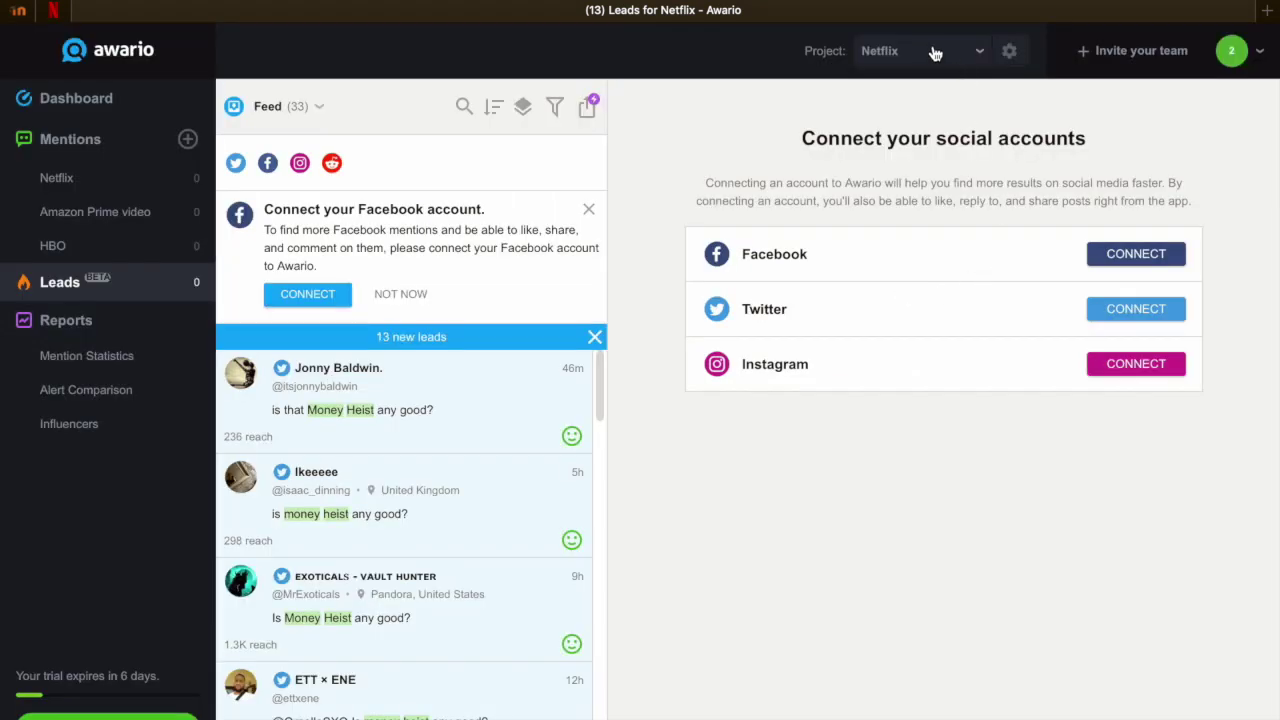
# Try adding another project, dismiss the out-of-projects notice, and open Netflix's settings.
pyautogui.click(933, 59)
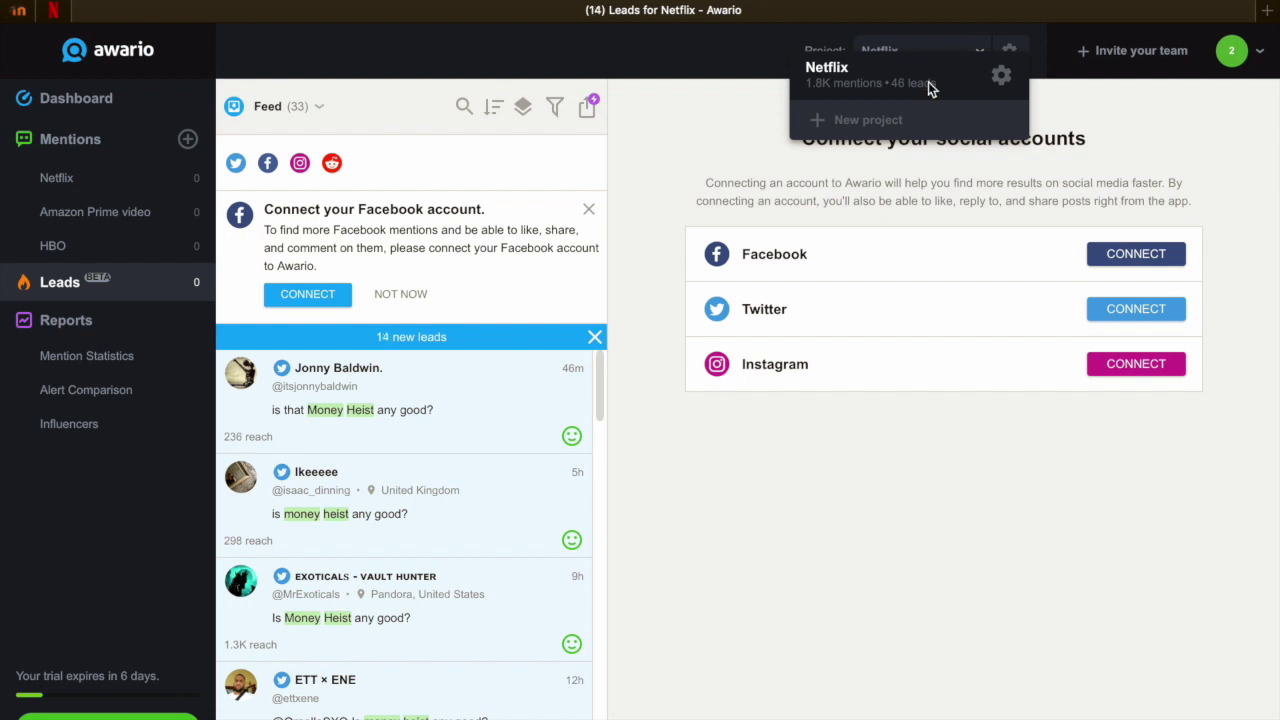
pyautogui.click(891, 124)
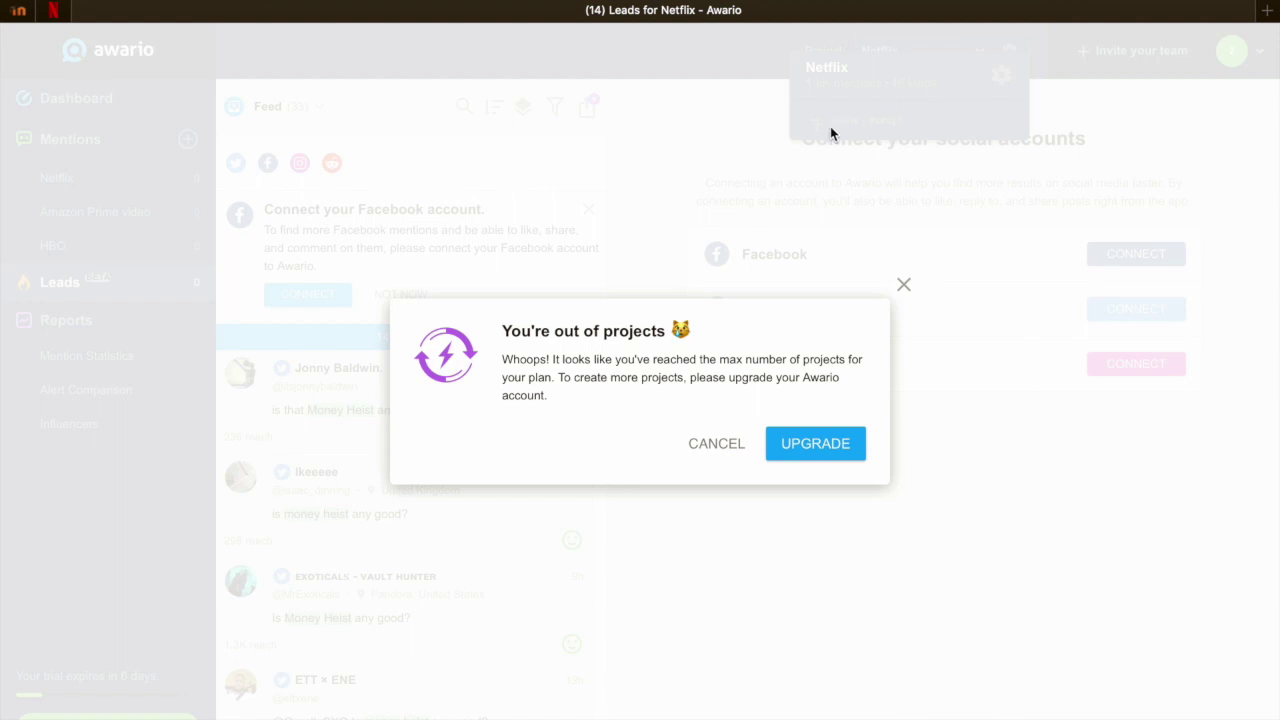
pyautogui.click(904, 288)
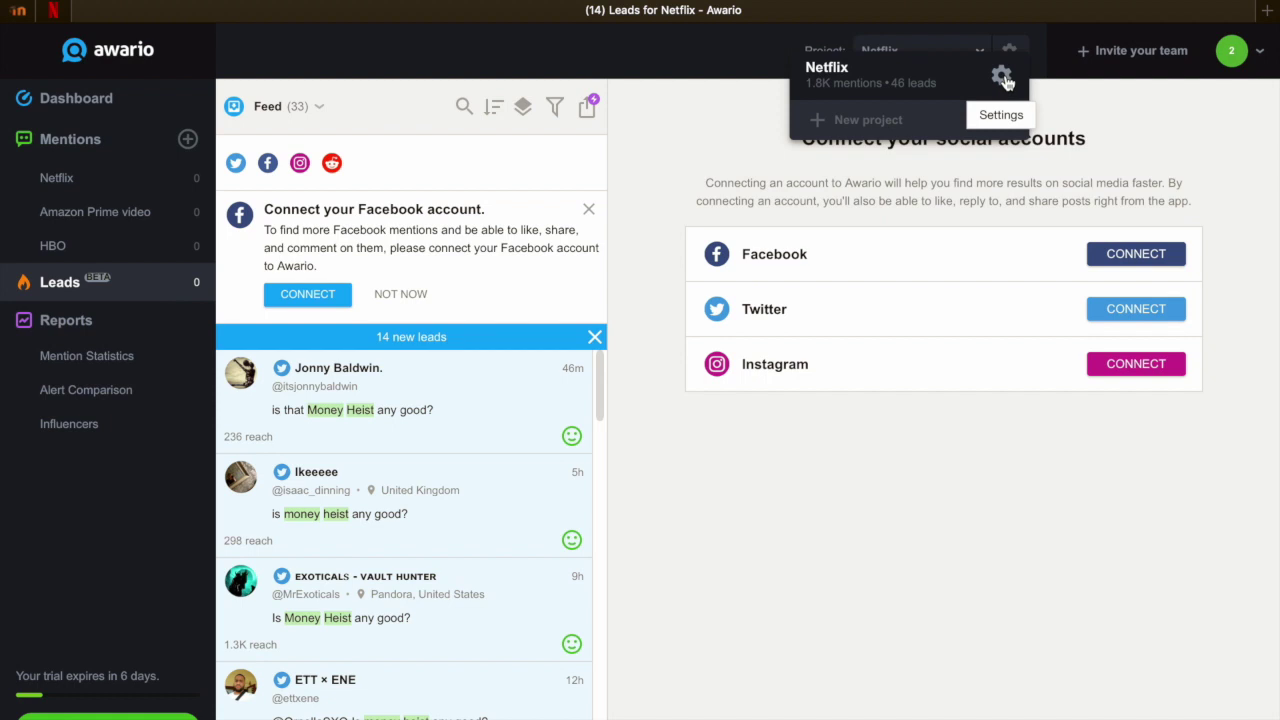
pyautogui.click(1004, 80)
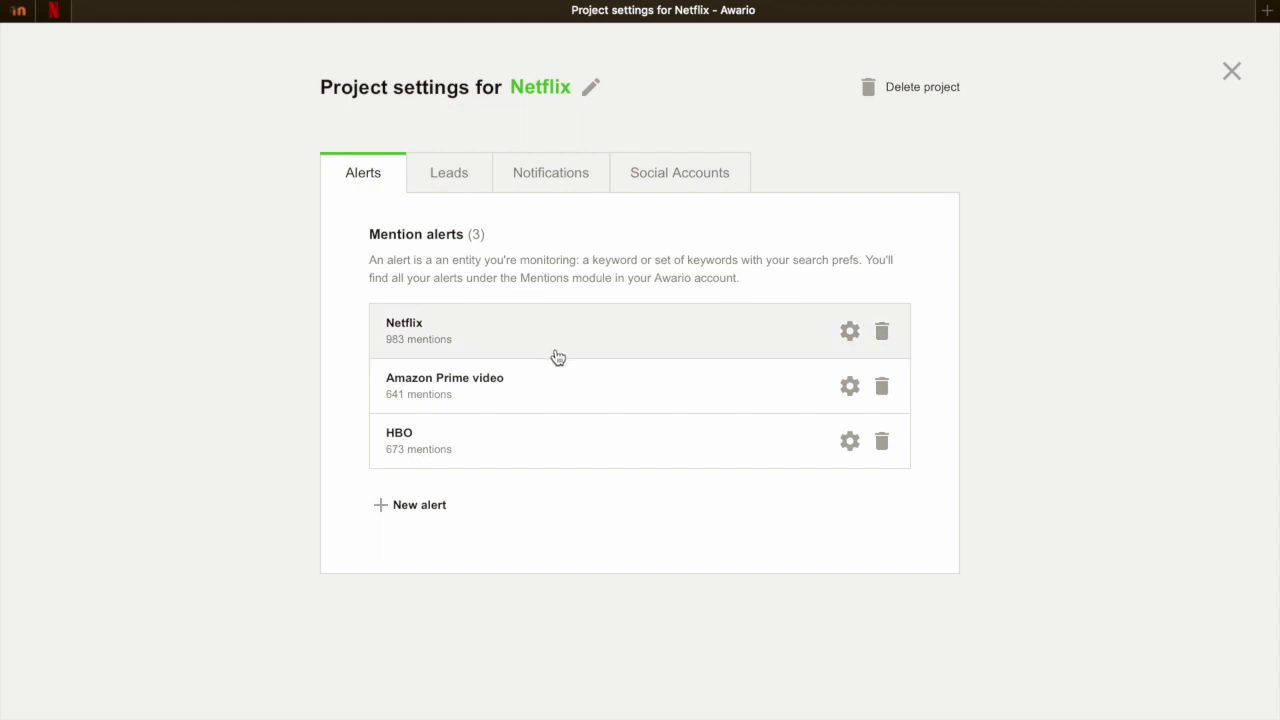
# Step through the Leads, Notifications and Social Accounts tabs of Netflix's project settings.
pyautogui.click(446, 170)
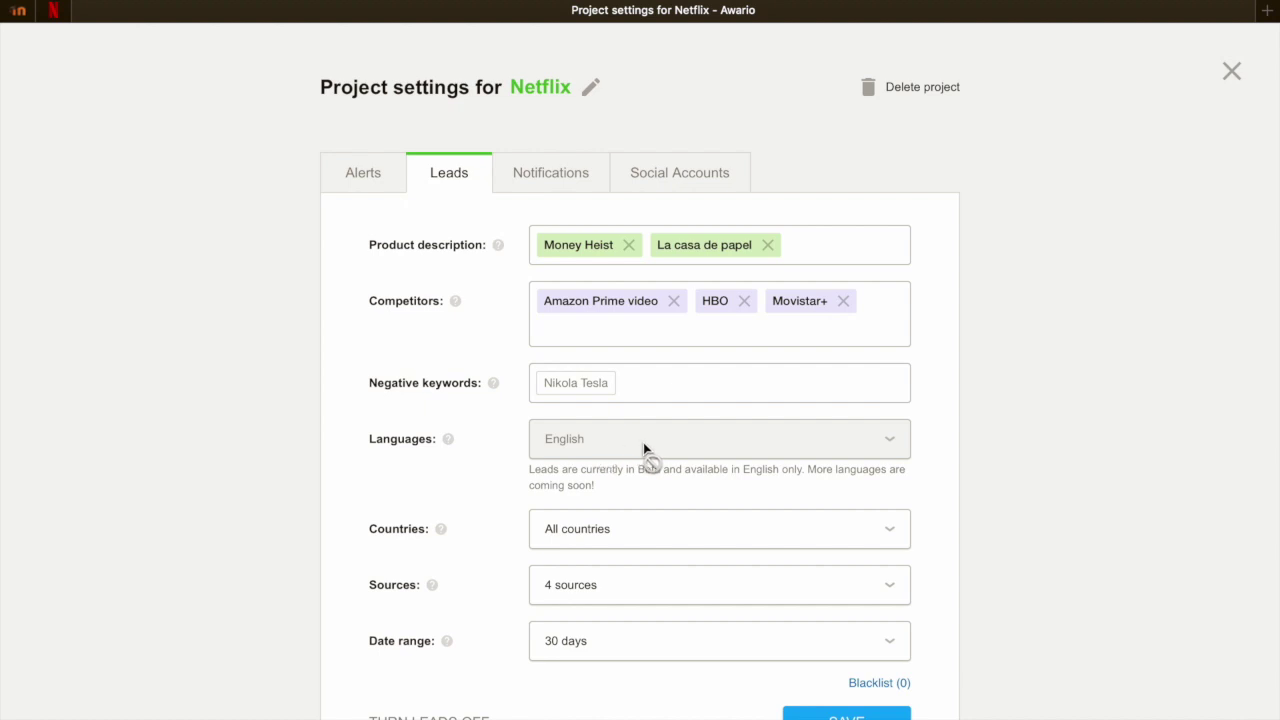
pyautogui.click(541, 180)
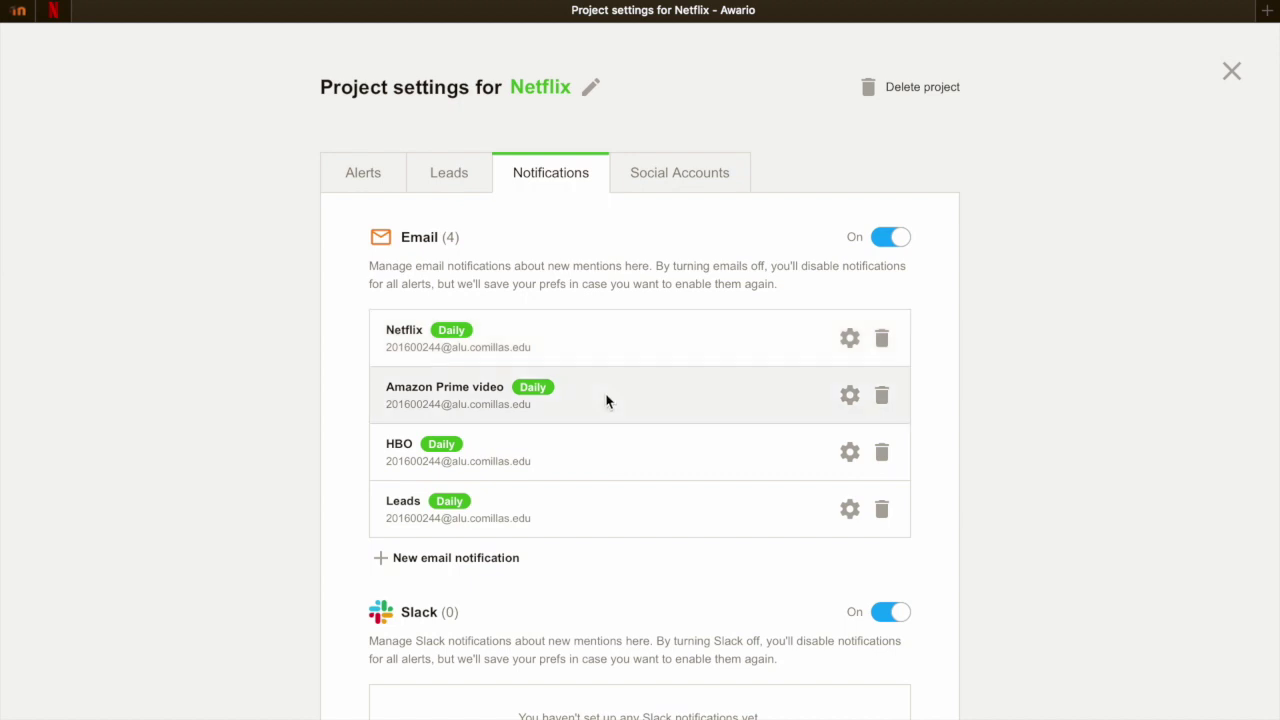
pyautogui.scroll(-2, 450, 475)
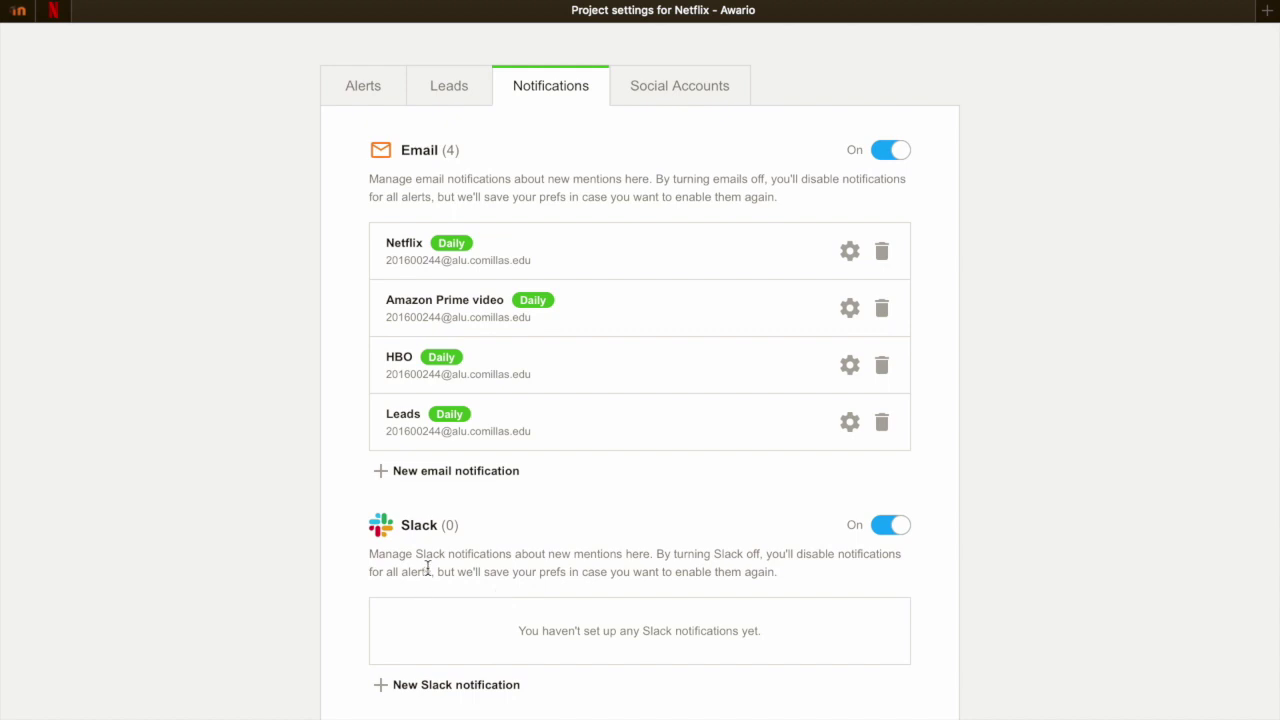
pyautogui.click(693, 85)
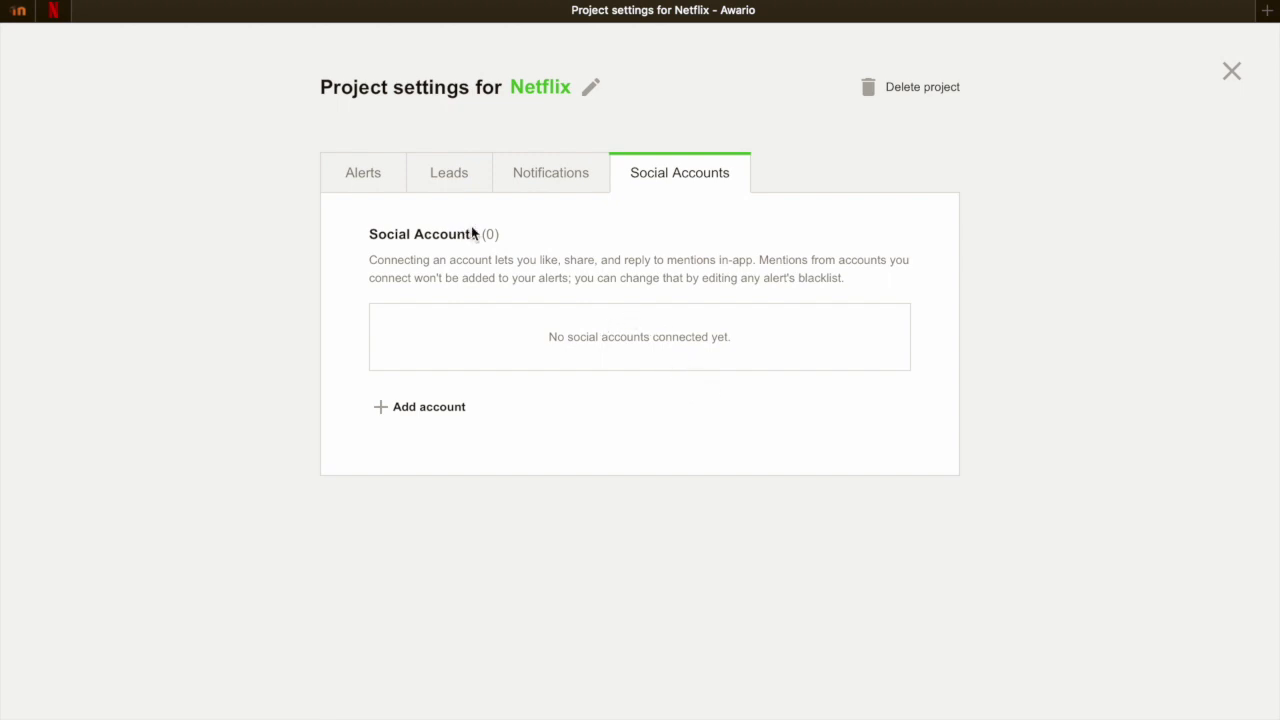
pyautogui.moveTo(516, 260); pyautogui.dragTo(756, 260)
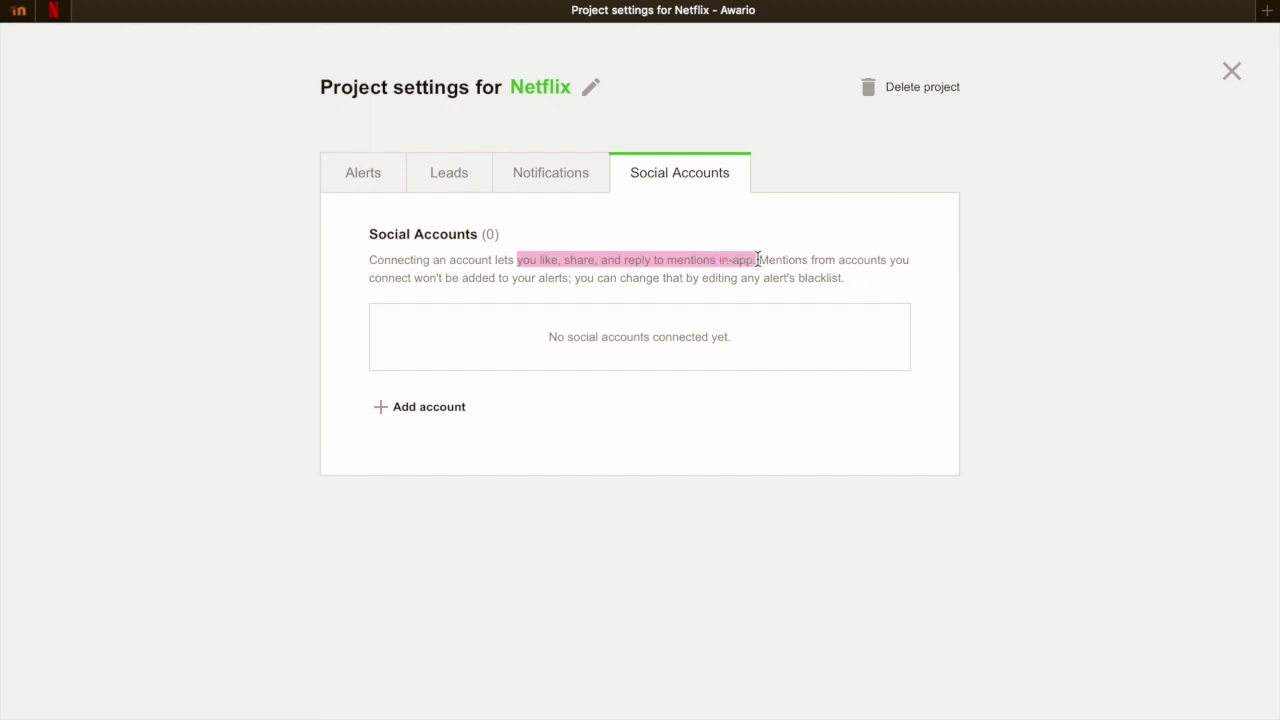
pyautogui.click(750, 320)
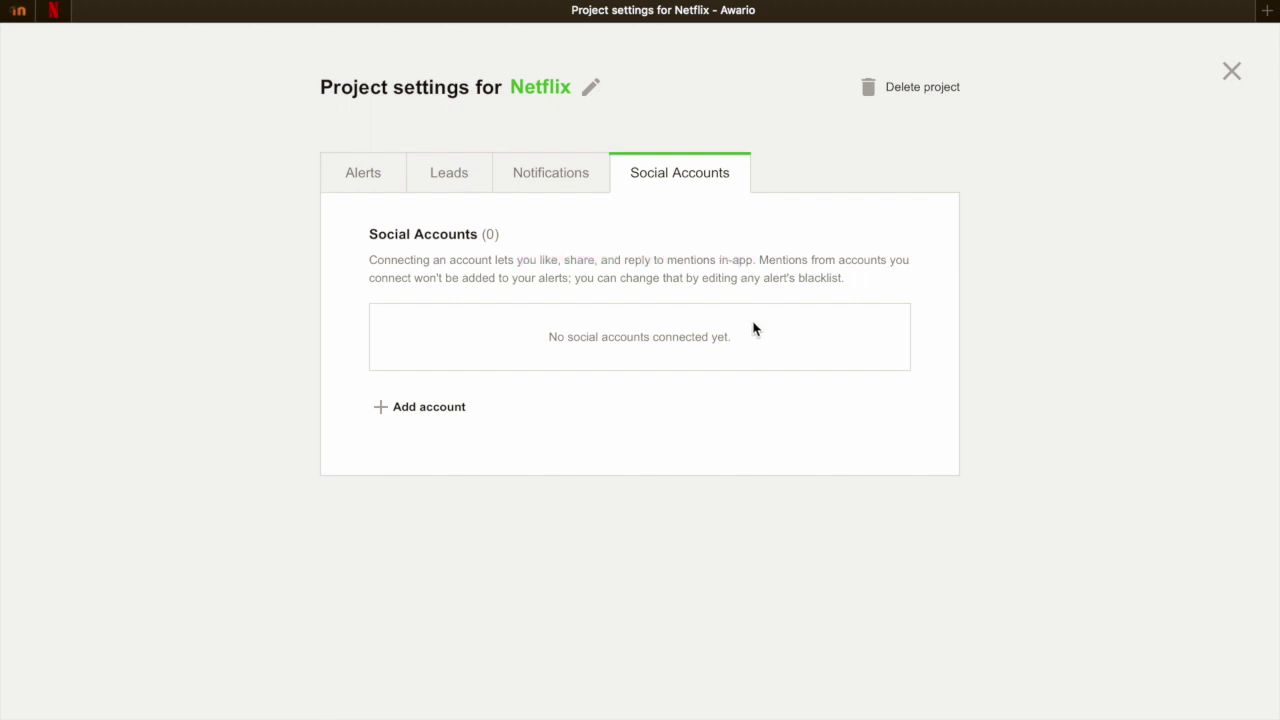
pyautogui.click(1232, 71)
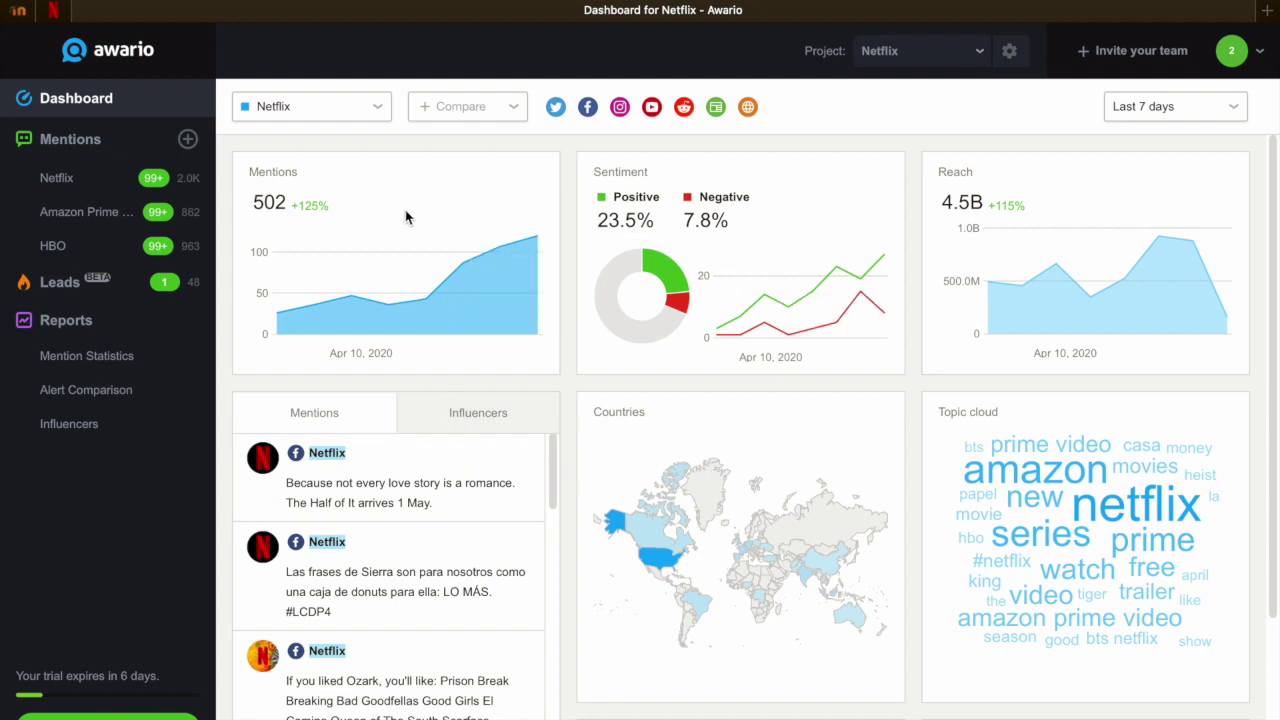
pyautogui.click(1170, 114)
pyautogui.click(1170, 114)
pyautogui.click(1170, 114)
pyautogui.click(1103, 258)
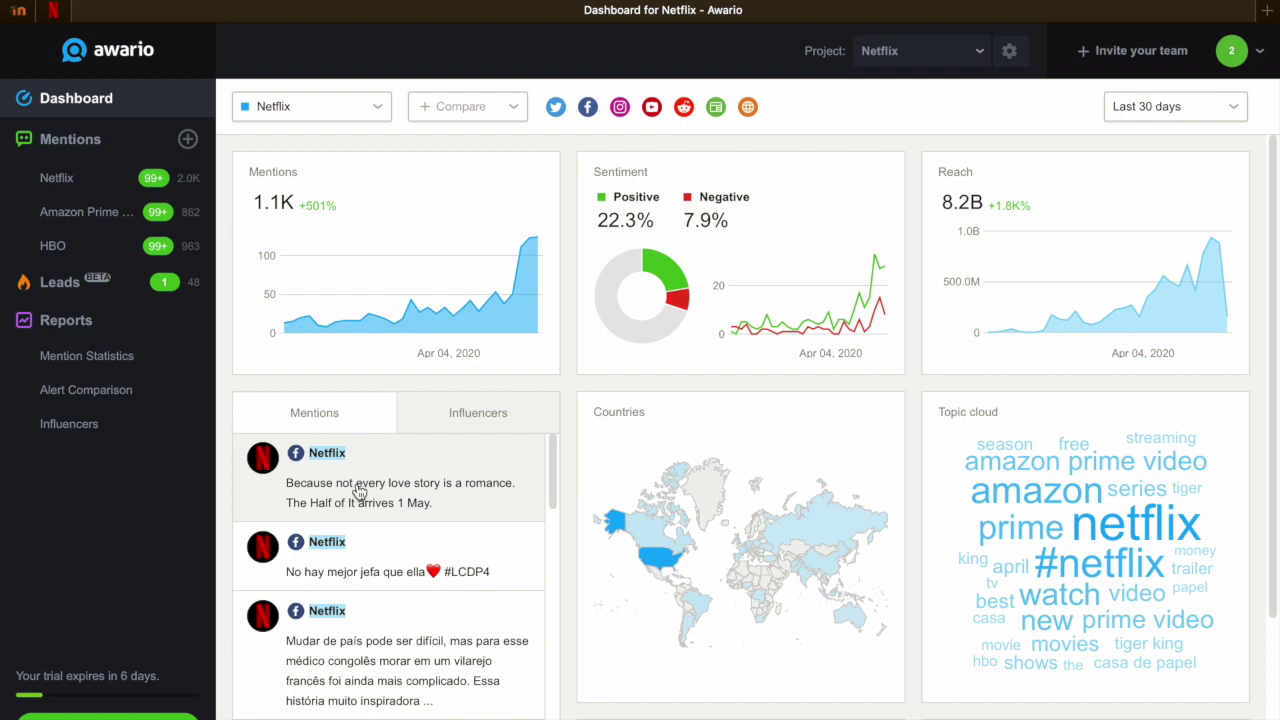
pyautogui.click(463, 420)
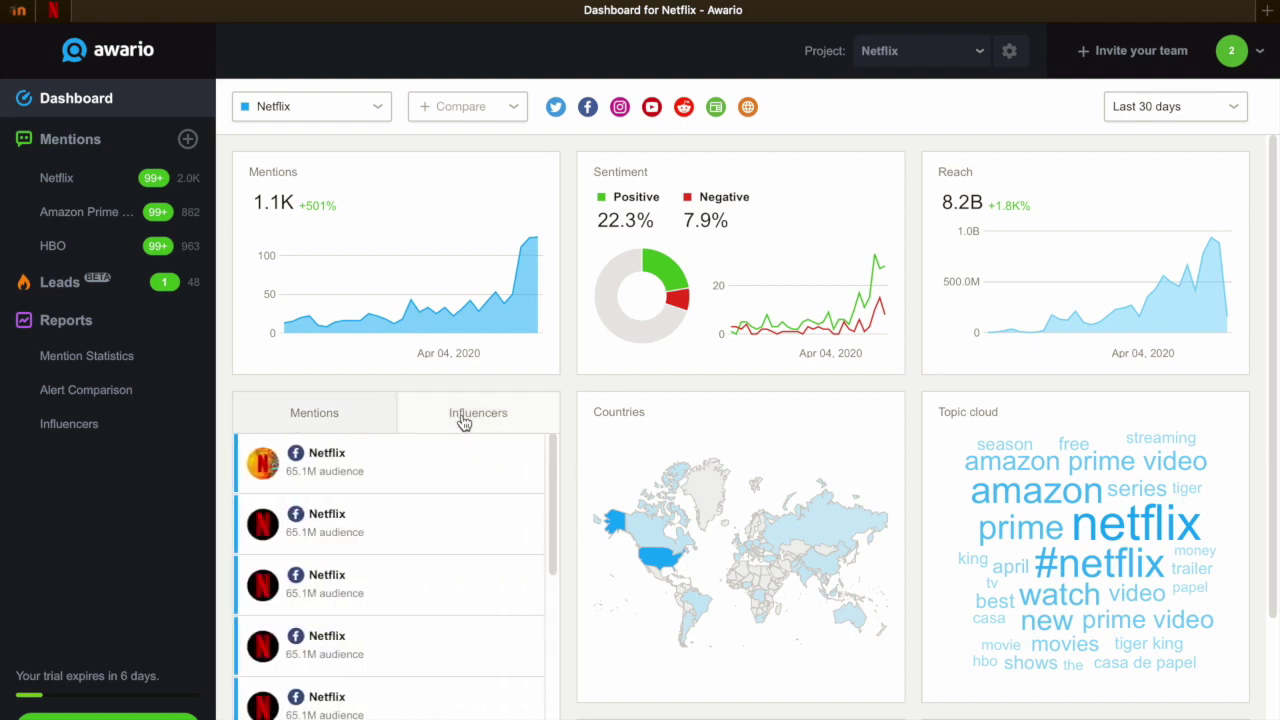
pyautogui.scroll(-1, 742, 533)
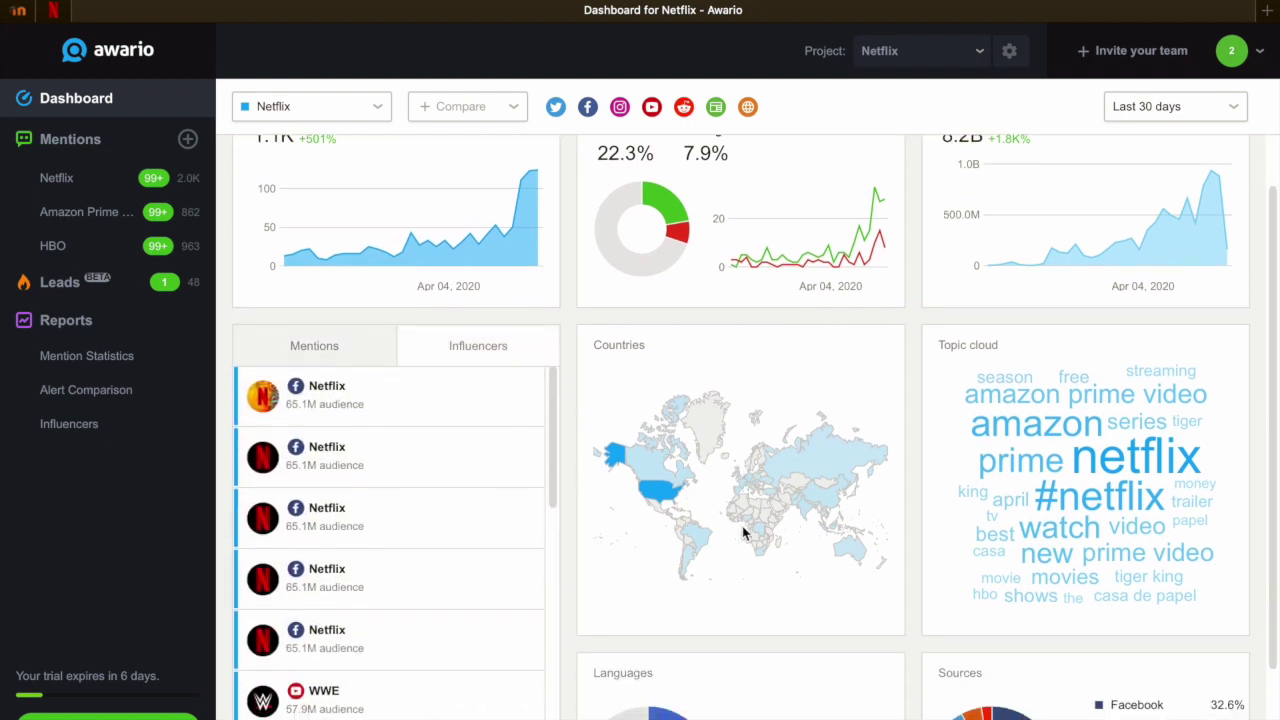
pyautogui.moveTo(1119, 430)
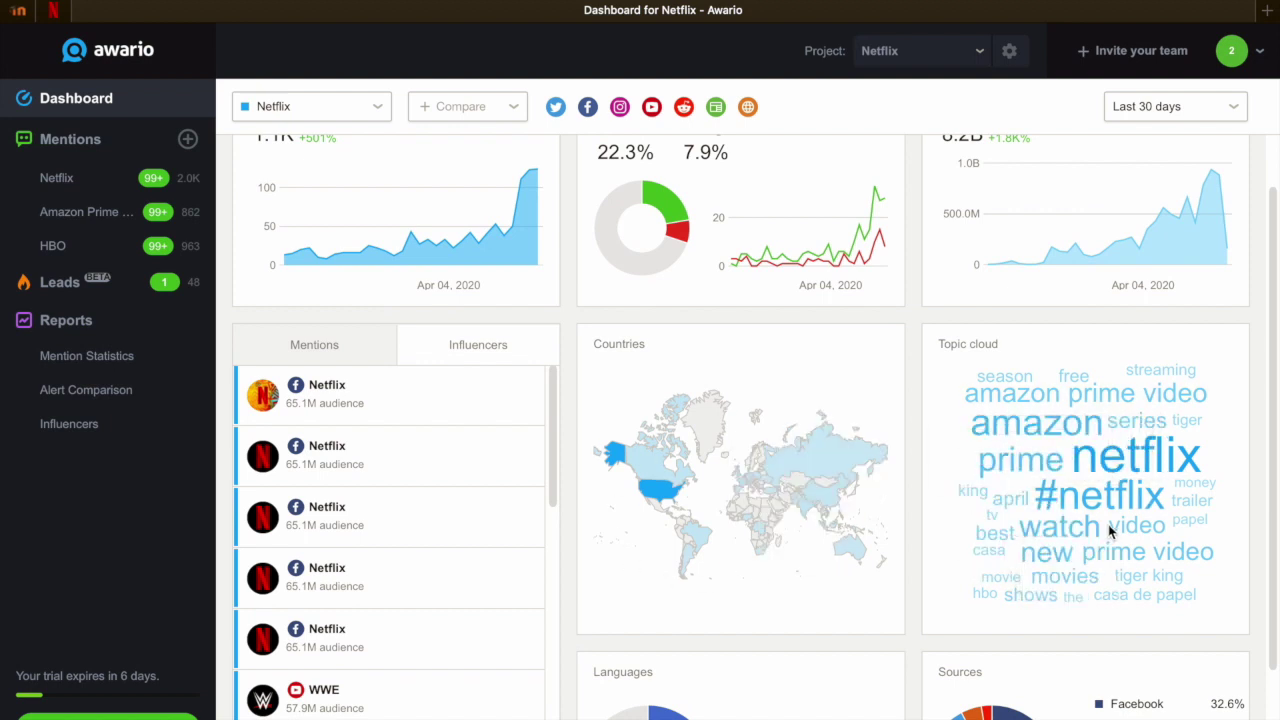
pyautogui.scroll(-1, 1100, 520)
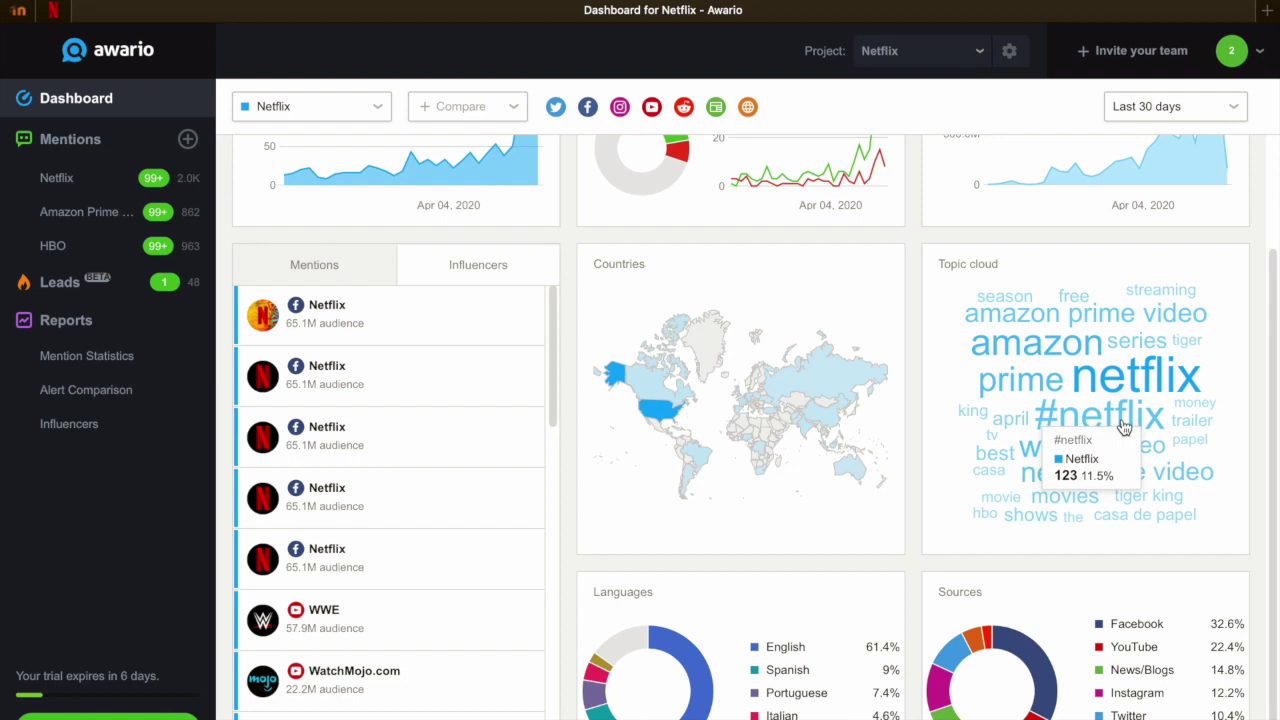
pyautogui.scroll(-1, 1124, 427)
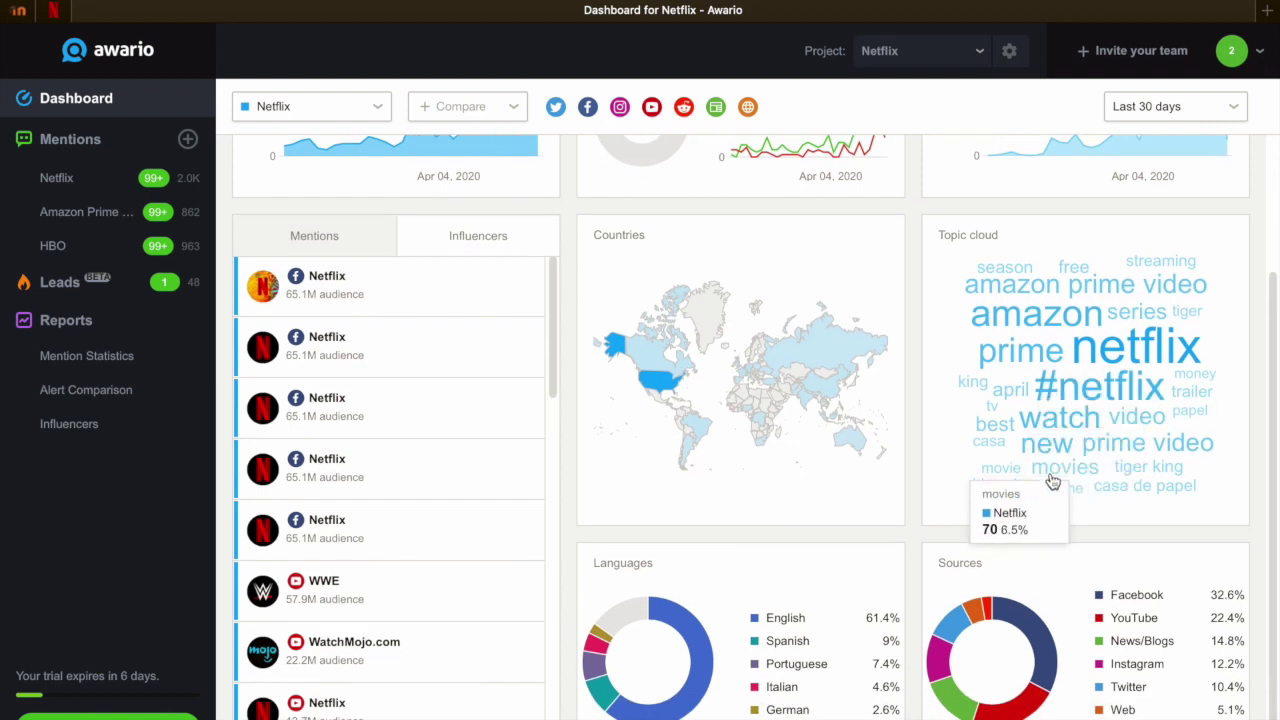
pyautogui.scroll(-1, 980, 485)
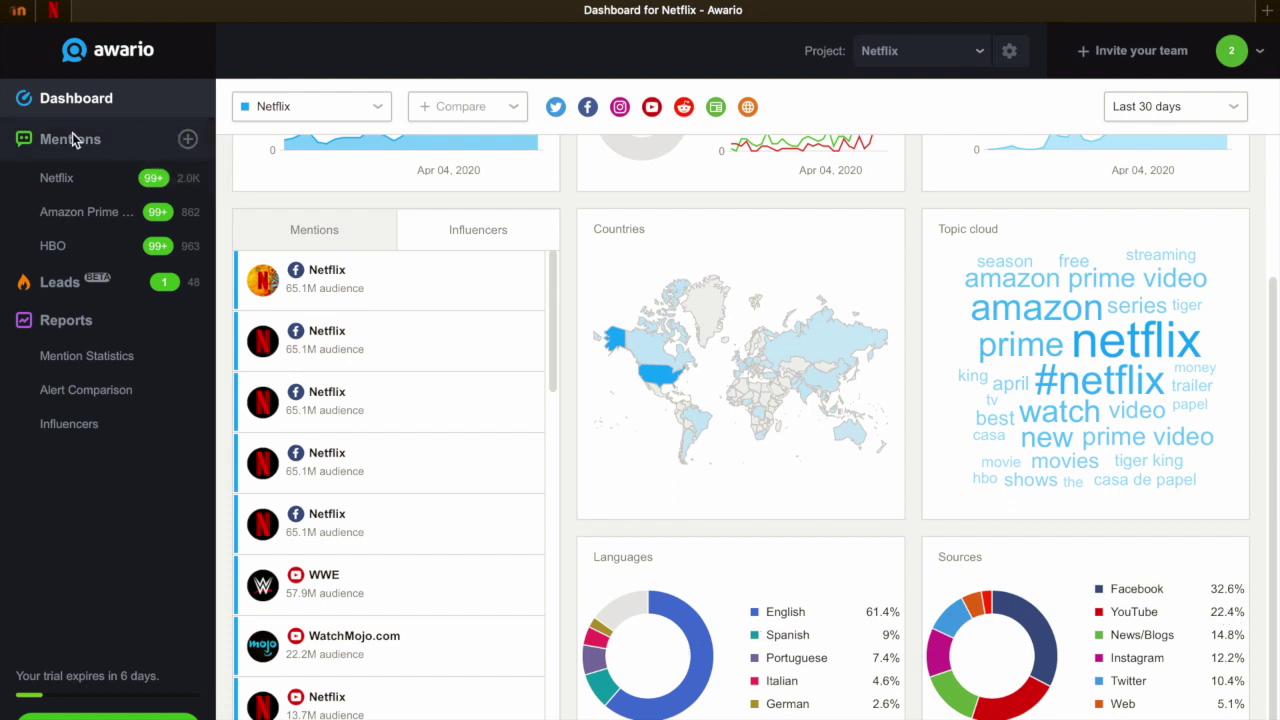
# View the Netflix mentions feed with quick search, then the Amazon Prime video and HBO feeds.
pyautogui.click(83, 182)
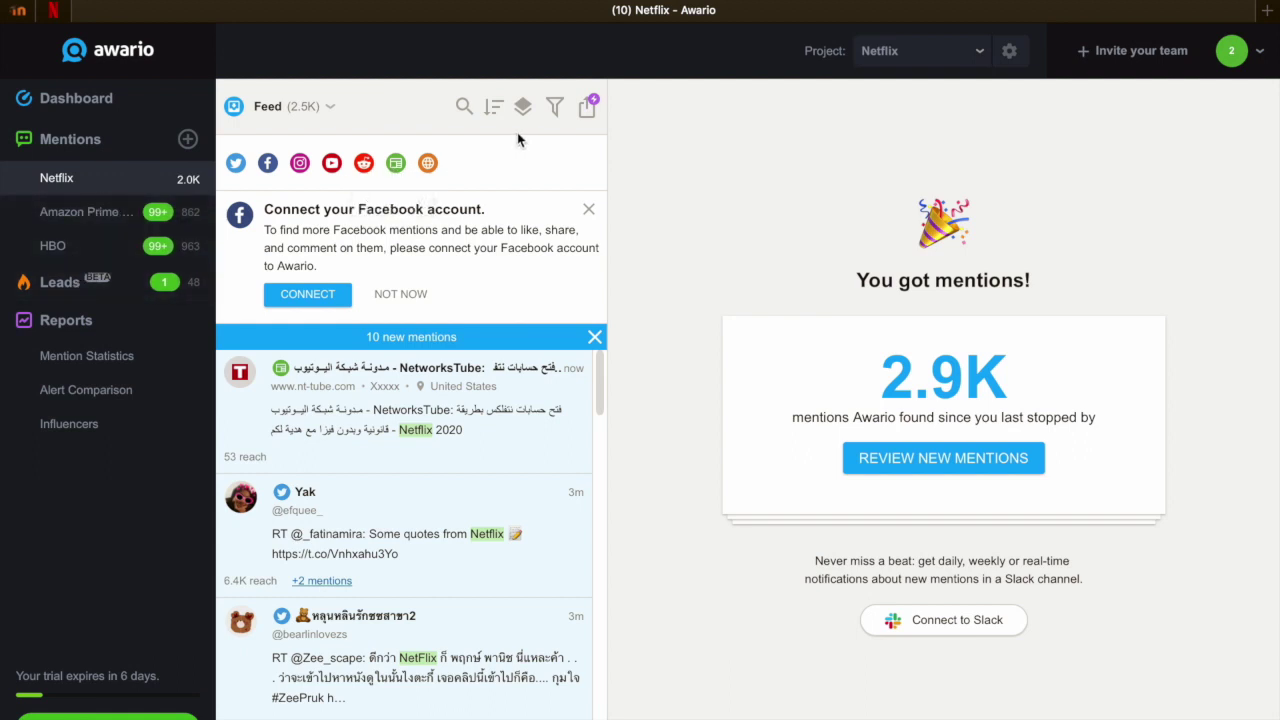
pyautogui.click(464, 106)
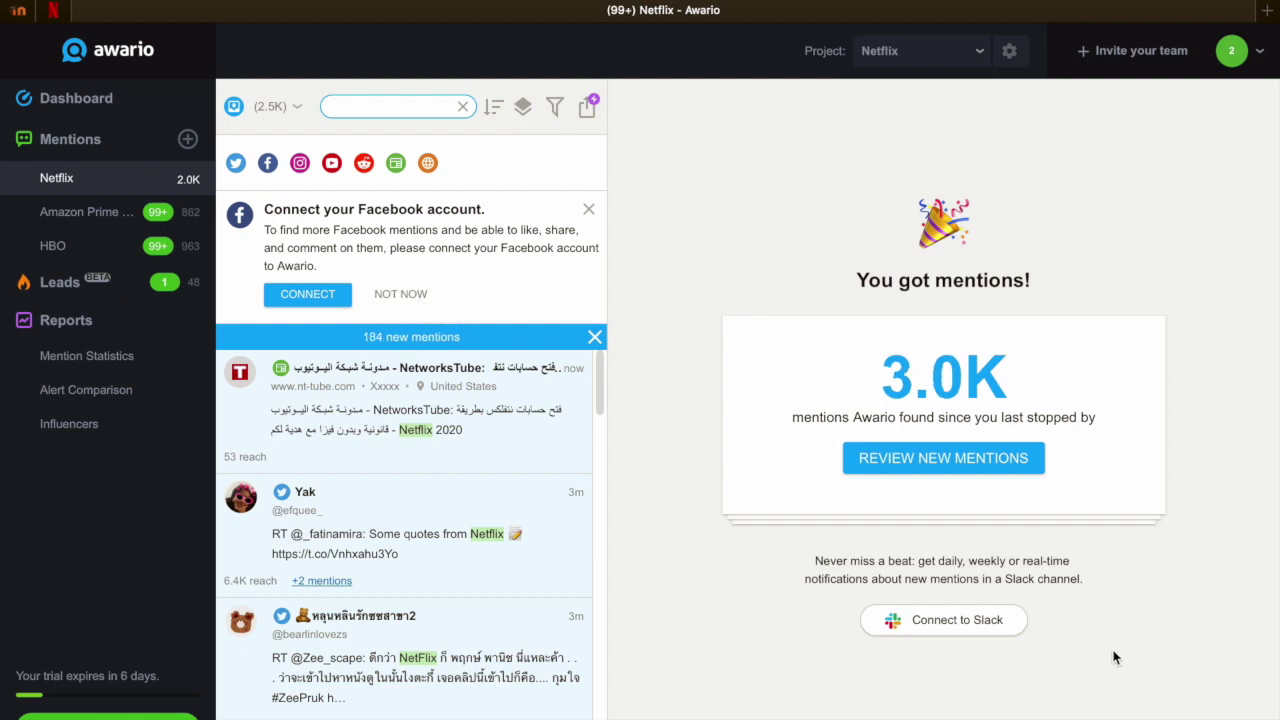
pyautogui.click(80, 211)
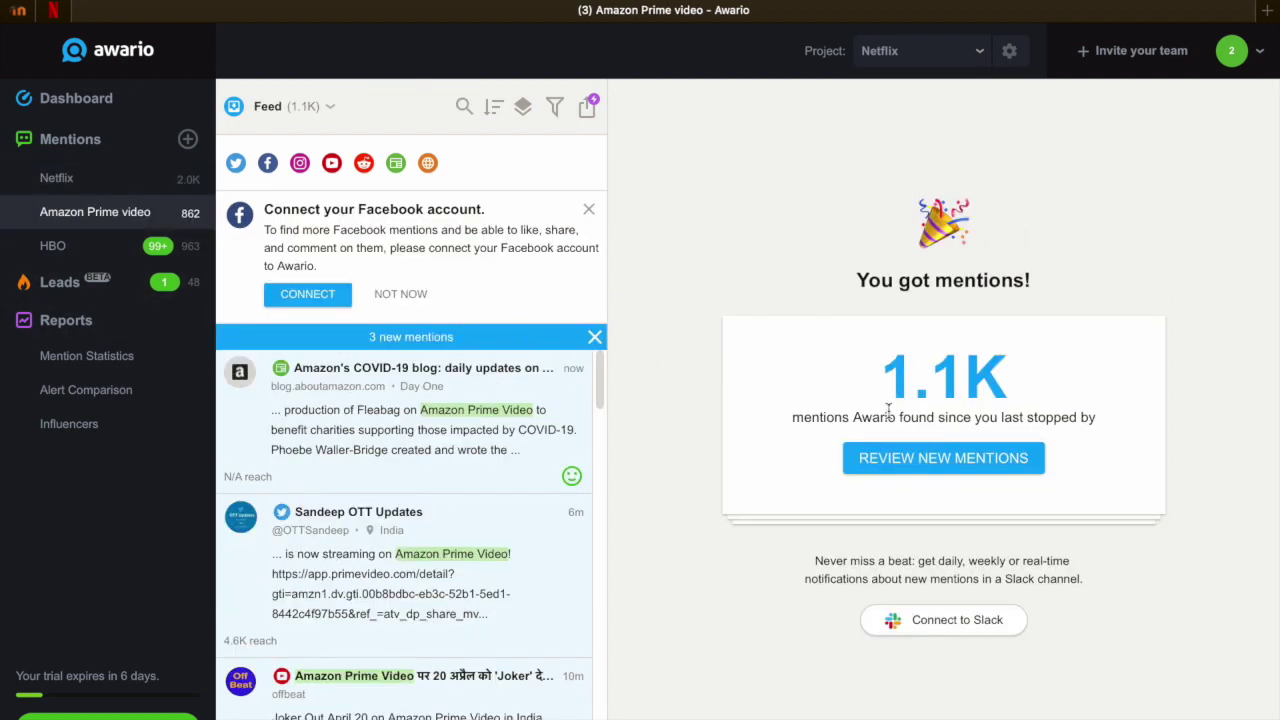
pyautogui.click(68, 246)
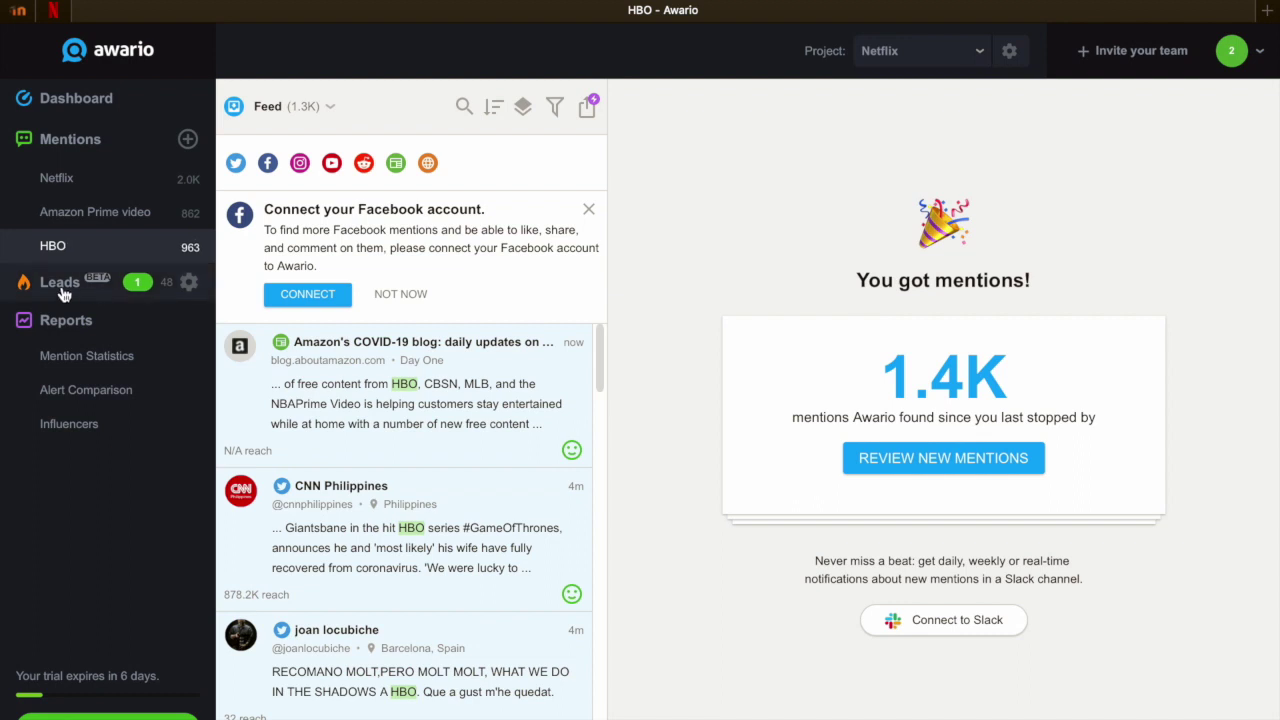
# Open Netflix's Leads feed and group the leads by Authors.
pyautogui.click(62, 286)
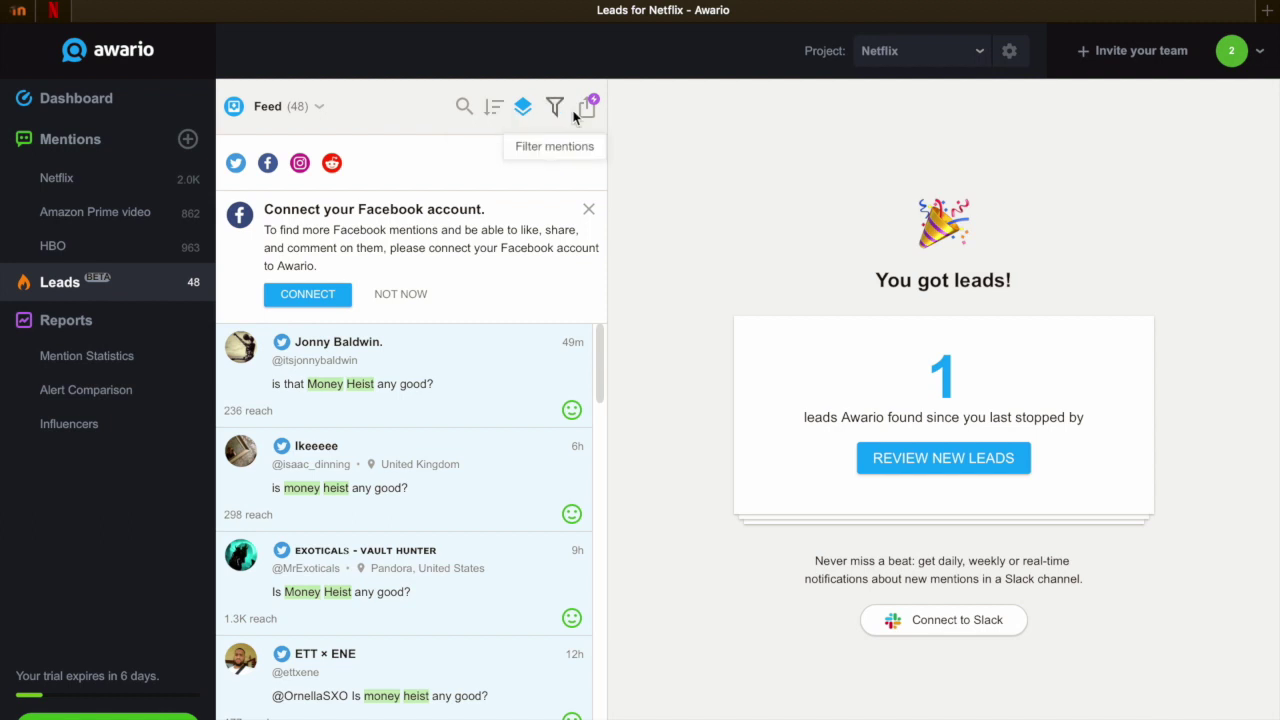
pyautogui.click(523, 108)
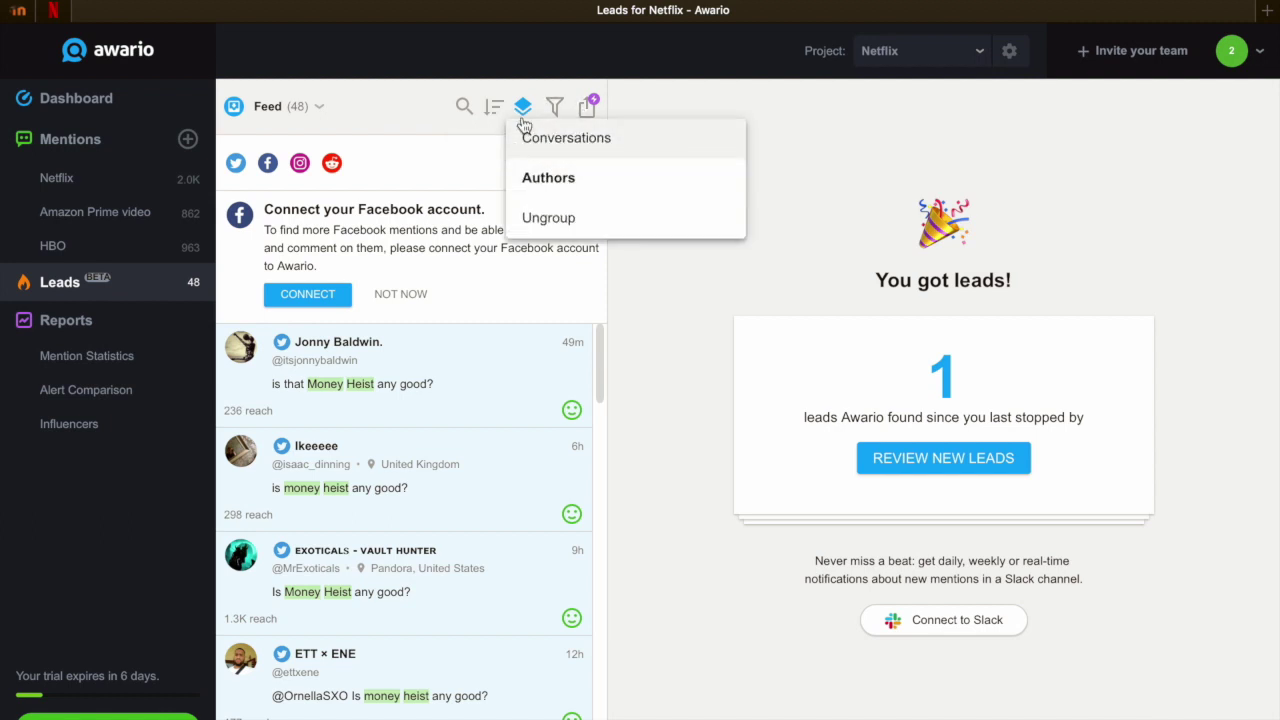
pyautogui.click(523, 107)
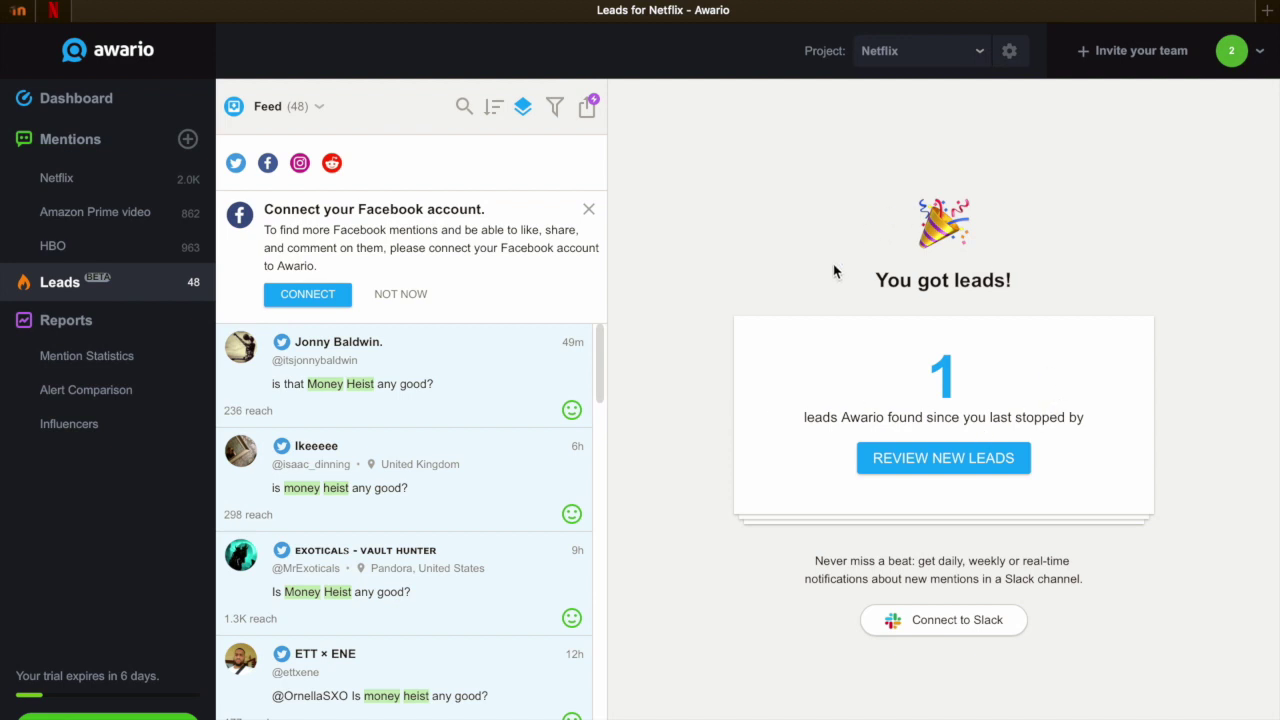
# Scroll through the full Mention Statistics report for Netflix.
pyautogui.click(88, 358)
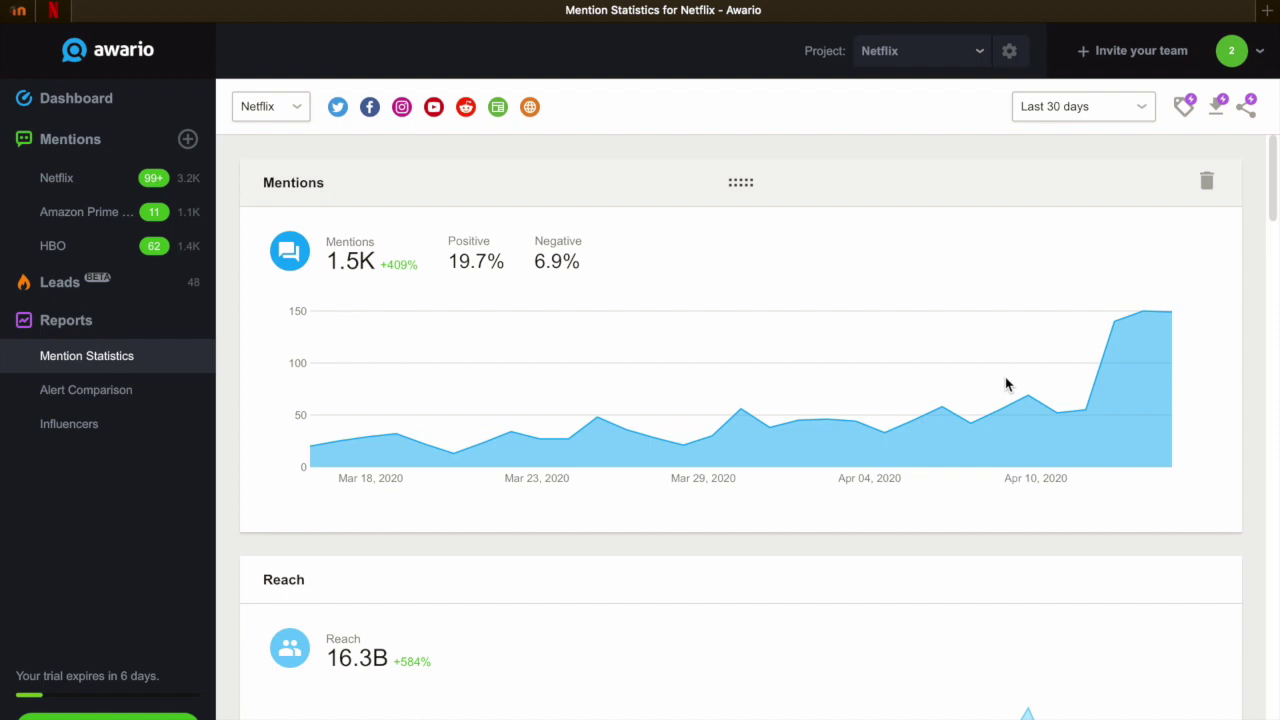
pyautogui.scroll(-2, 1000, 508)
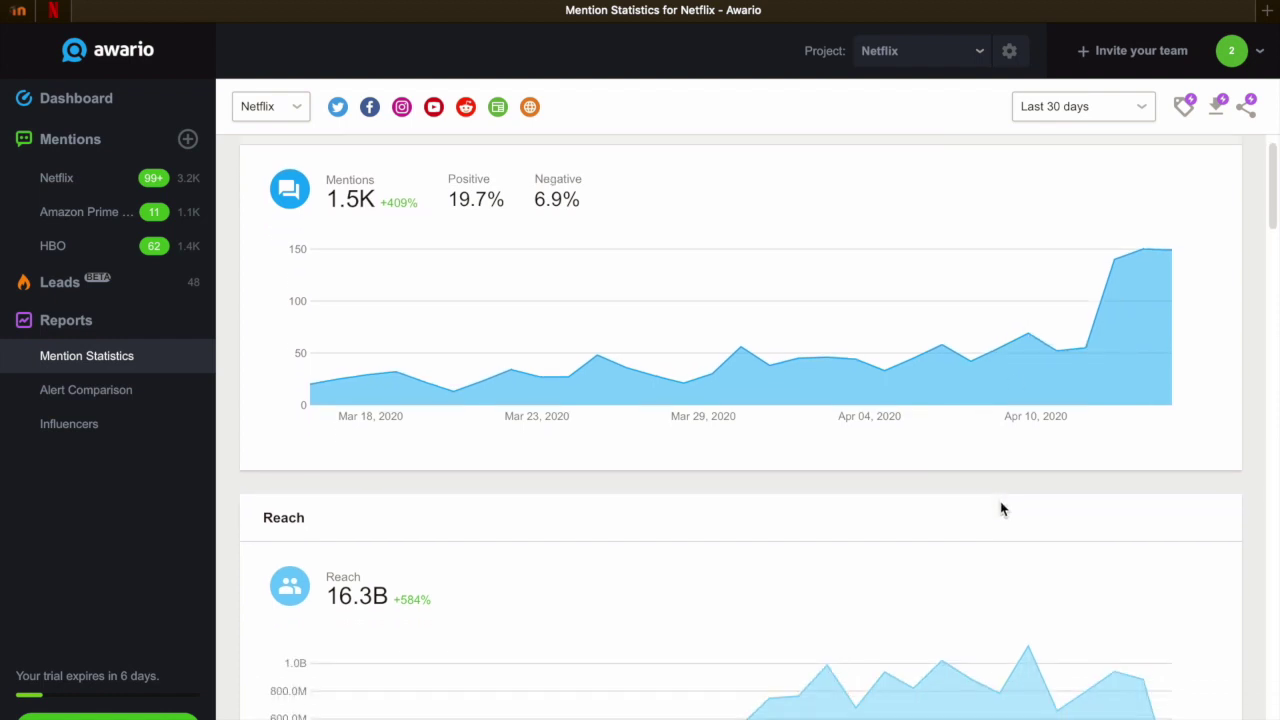
pyautogui.scroll(-4, 650, 317)
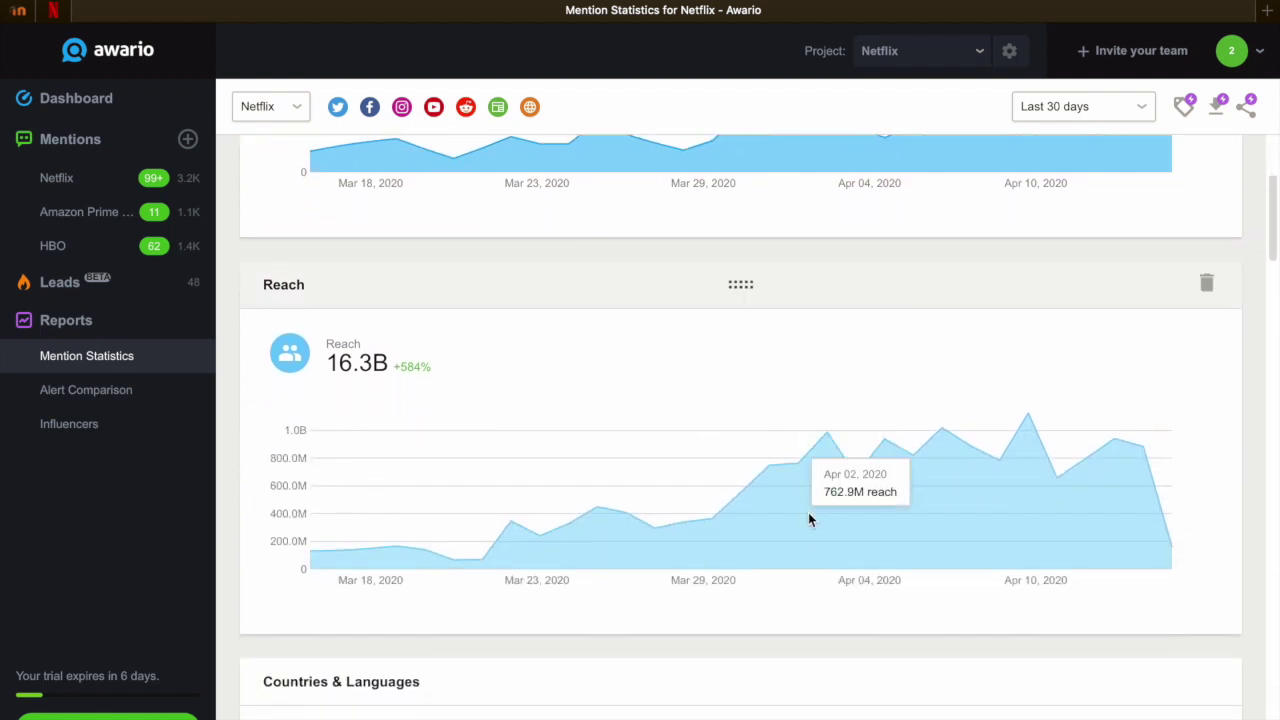
pyautogui.scroll(-10, 1027, 484)
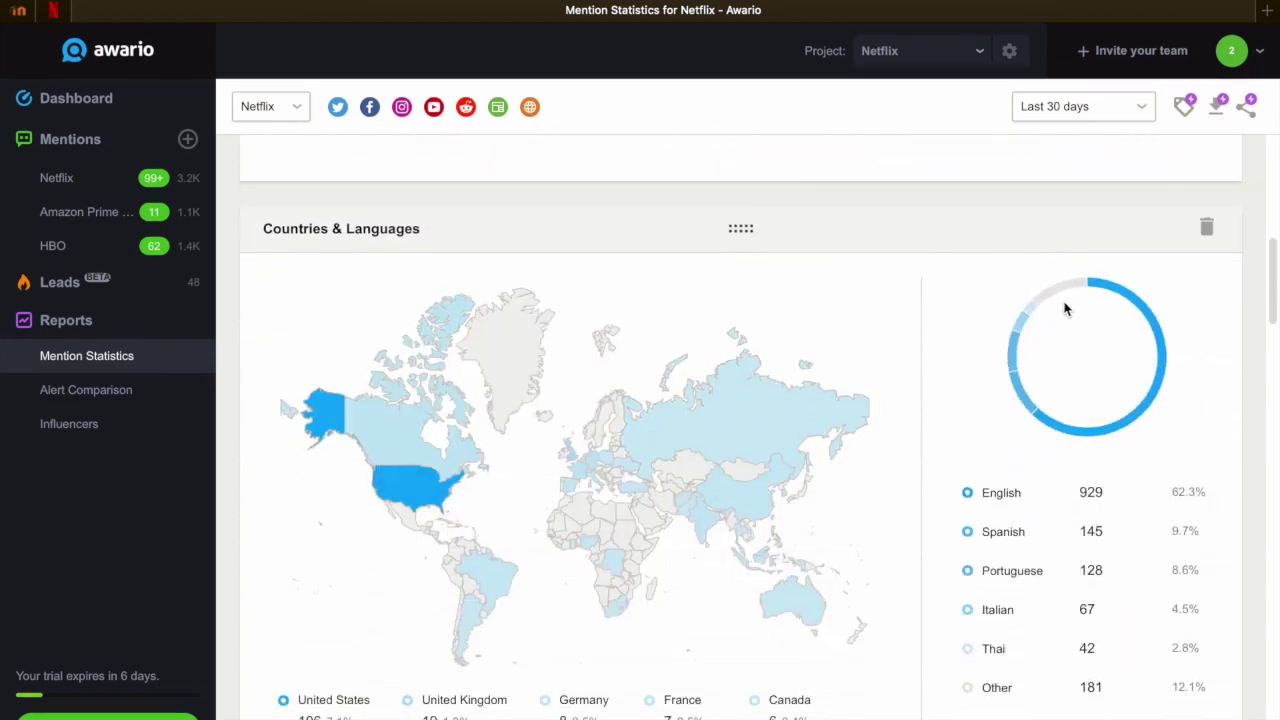
pyautogui.scroll(-5, 1115, 288)
pyautogui.scroll(-6, 1115, 288)
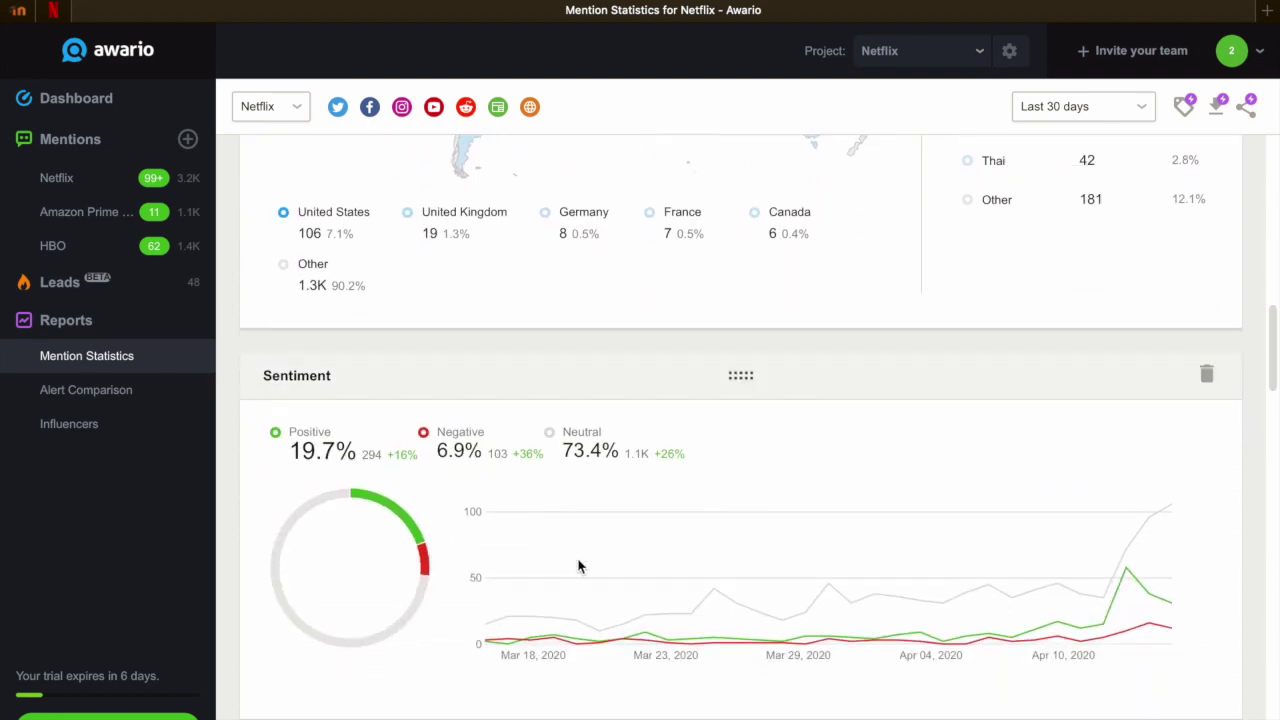
pyautogui.scroll(-20, 580, 565)
pyautogui.scroll(-10, 578, 567)
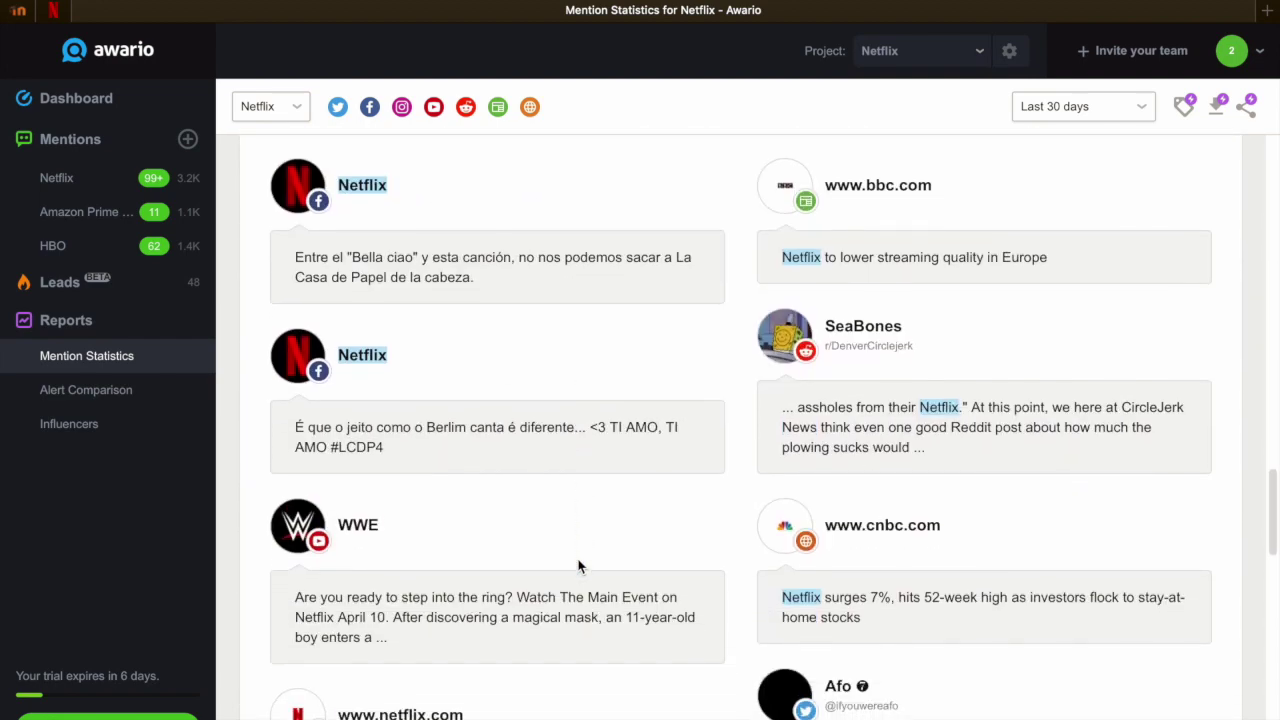
pyautogui.scroll(-5, 578, 567)
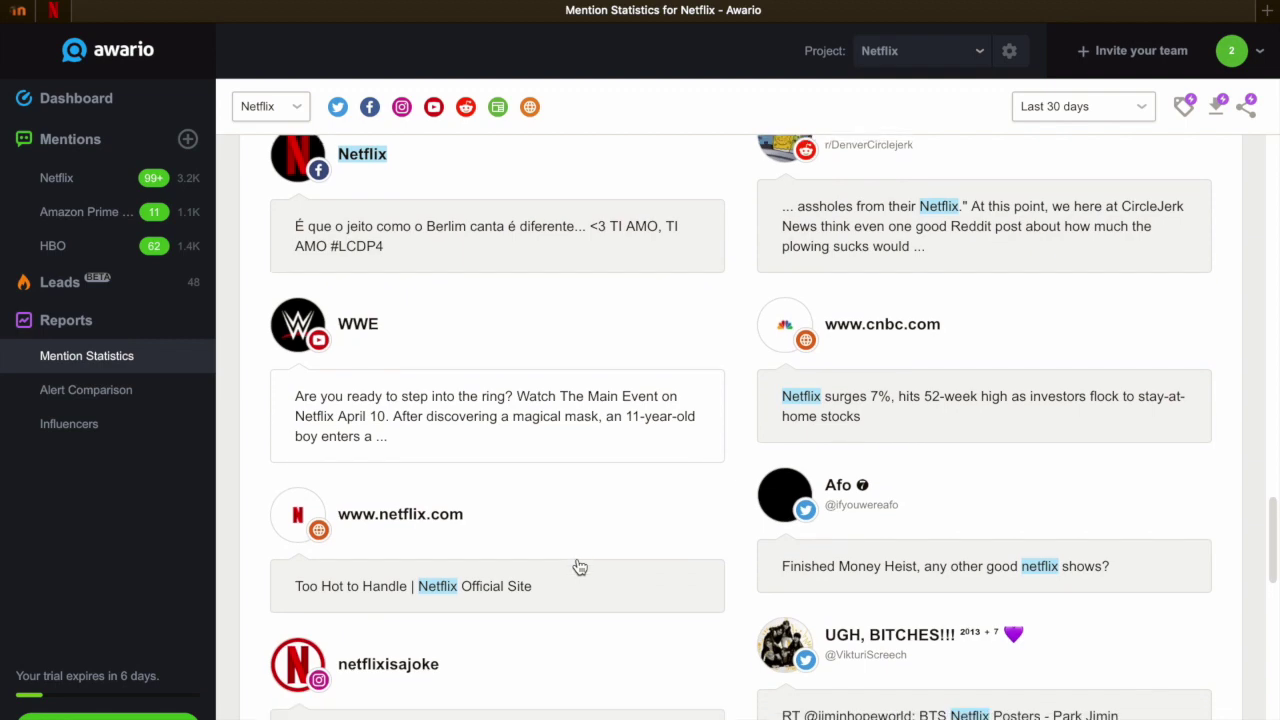
pyautogui.scroll(-8, 580, 567)
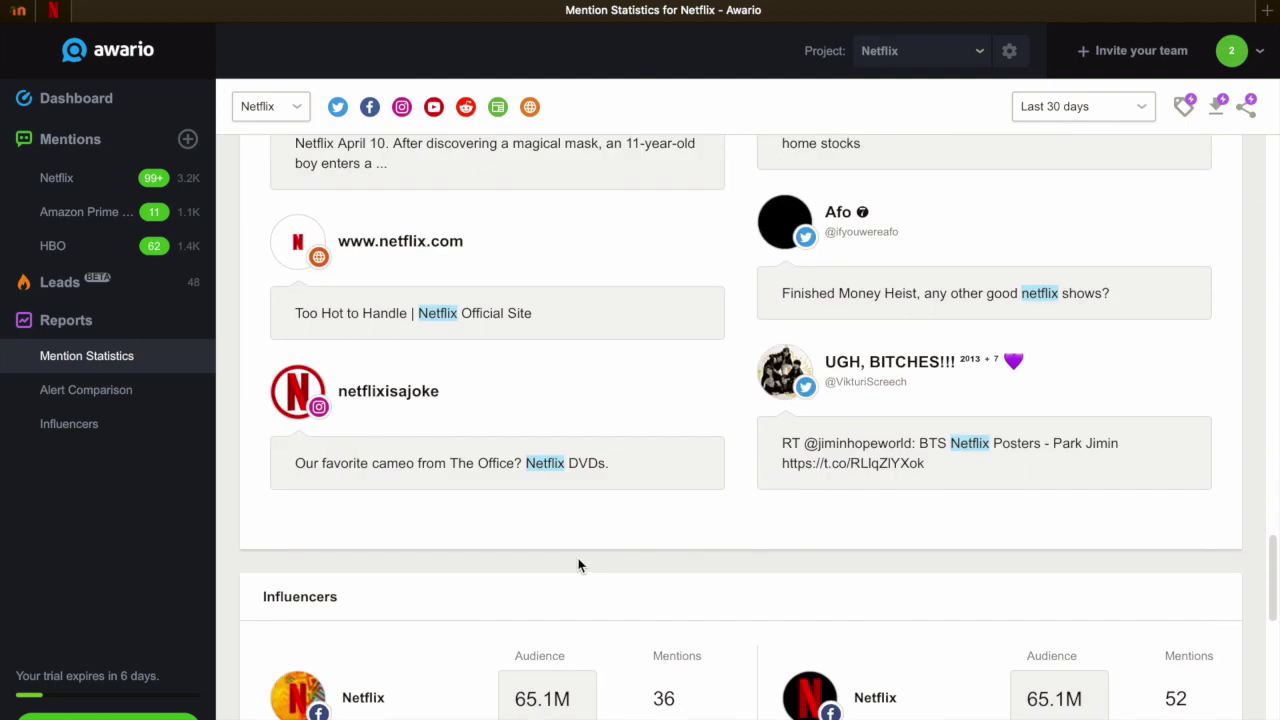
# Review the Alert Comparison report, where Netflix holds 76.7% share of voice.
pyautogui.click(125, 396)
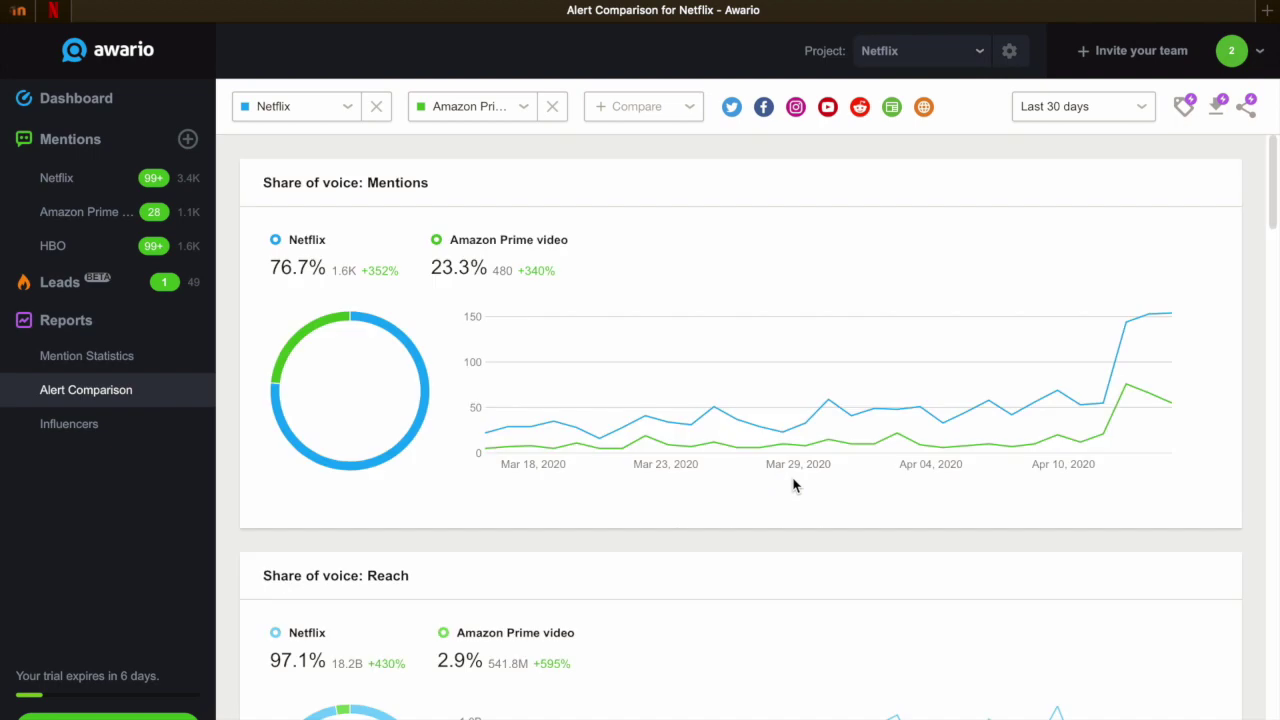
pyautogui.scroll(-10, 697, 380)
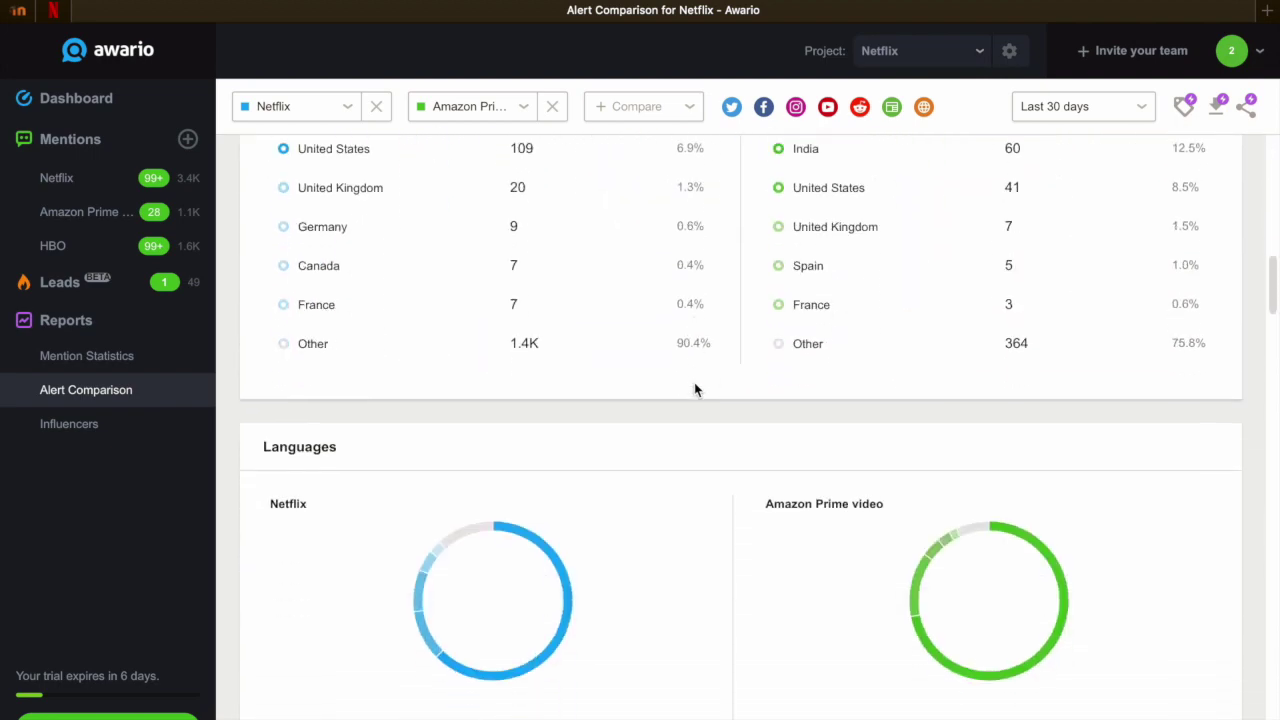
pyautogui.scroll(-15, 694, 382)
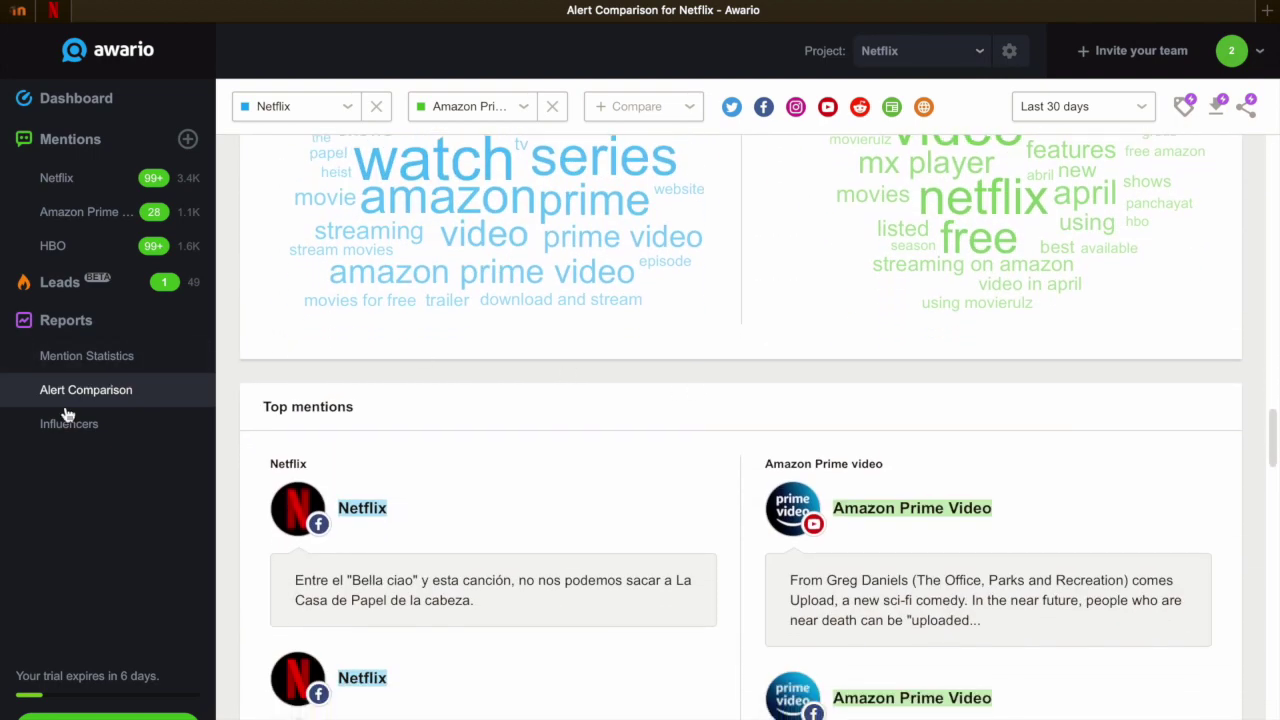
pyautogui.click(67, 425)
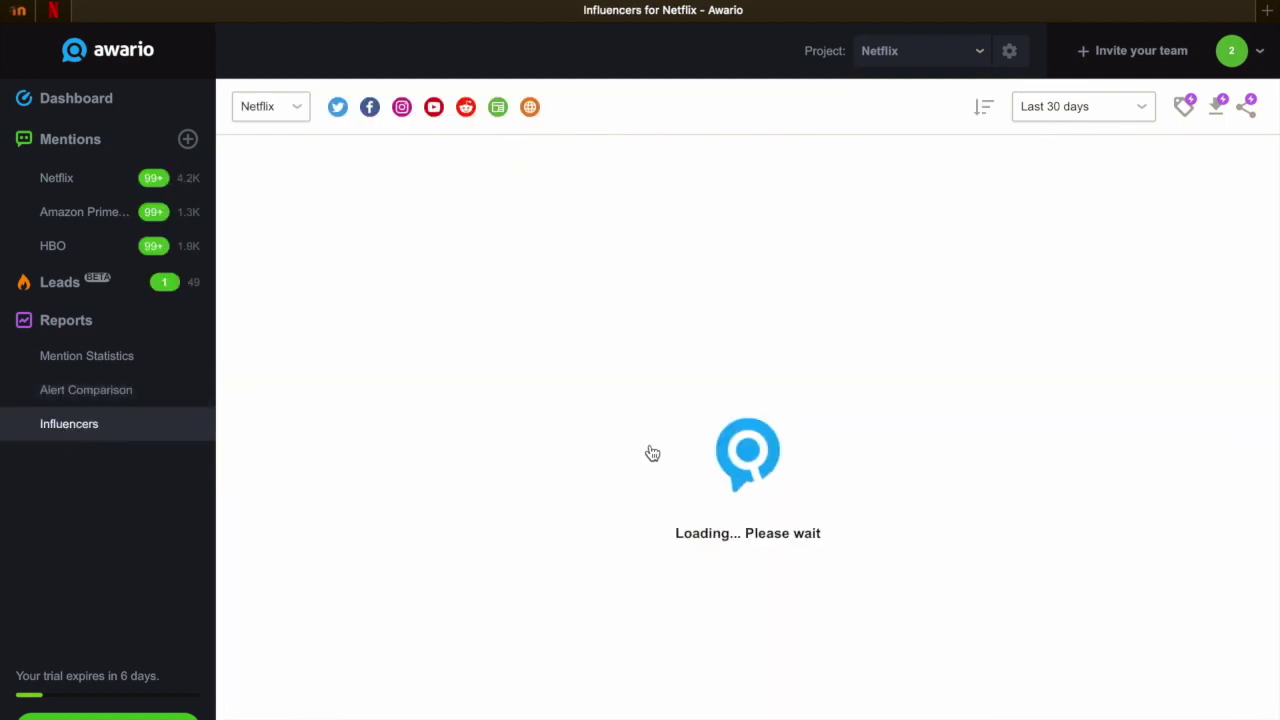
# Scroll through the Influencers table, led by Netflix's Facebook pages at 65.1M audience.
pyautogui.scroll(-15, 663, 447)
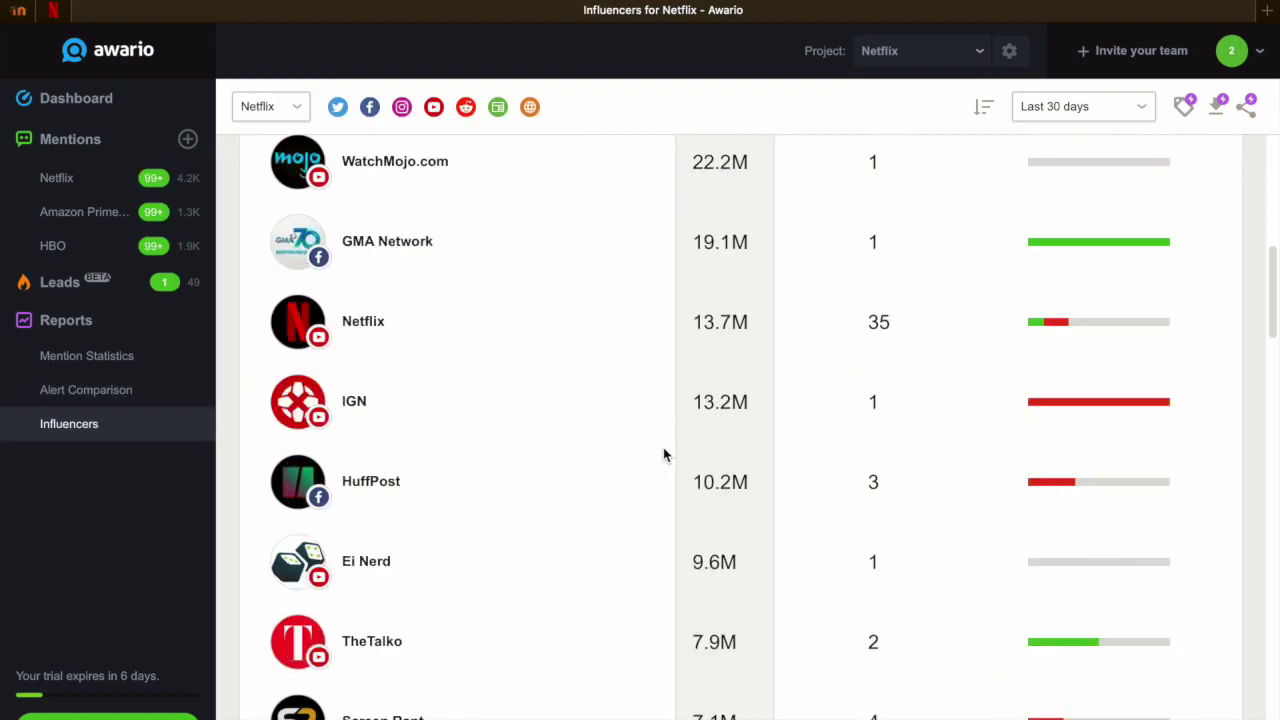
pyautogui.scroll(-5, 663, 455)
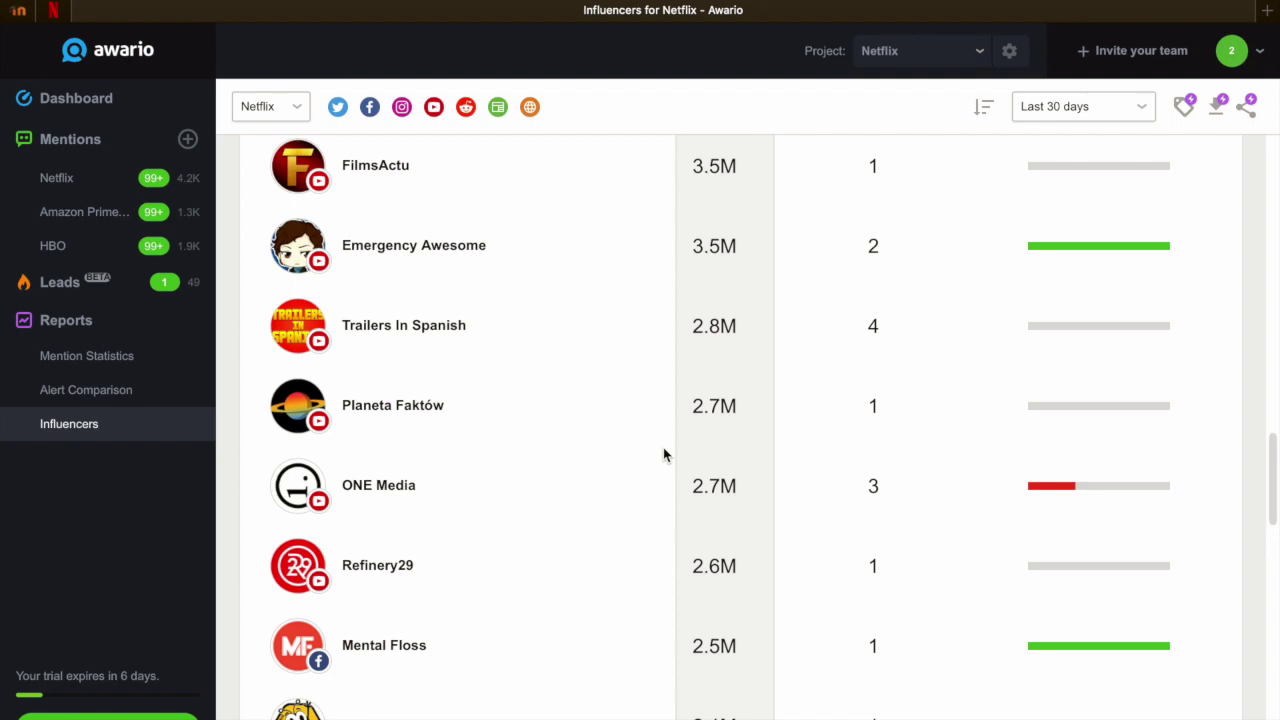
pyautogui.scroll(-4, 732, 563)
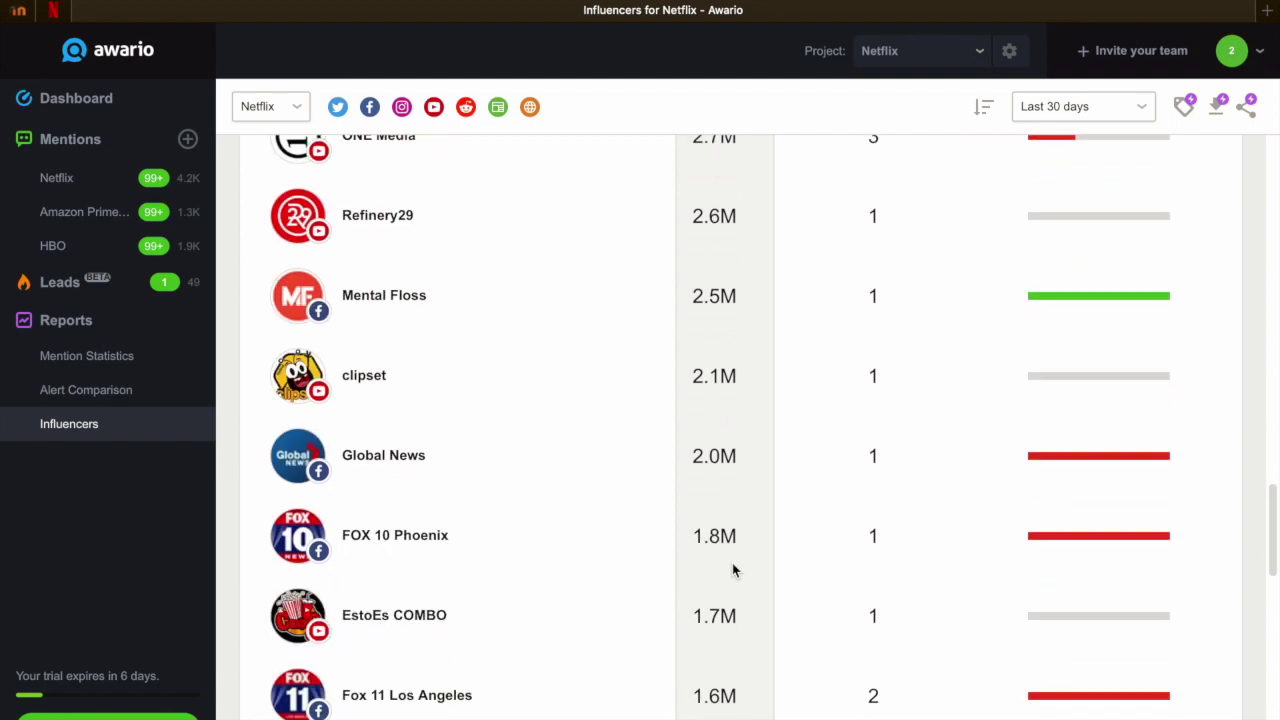
pyautogui.scroll(20, 886, 535)
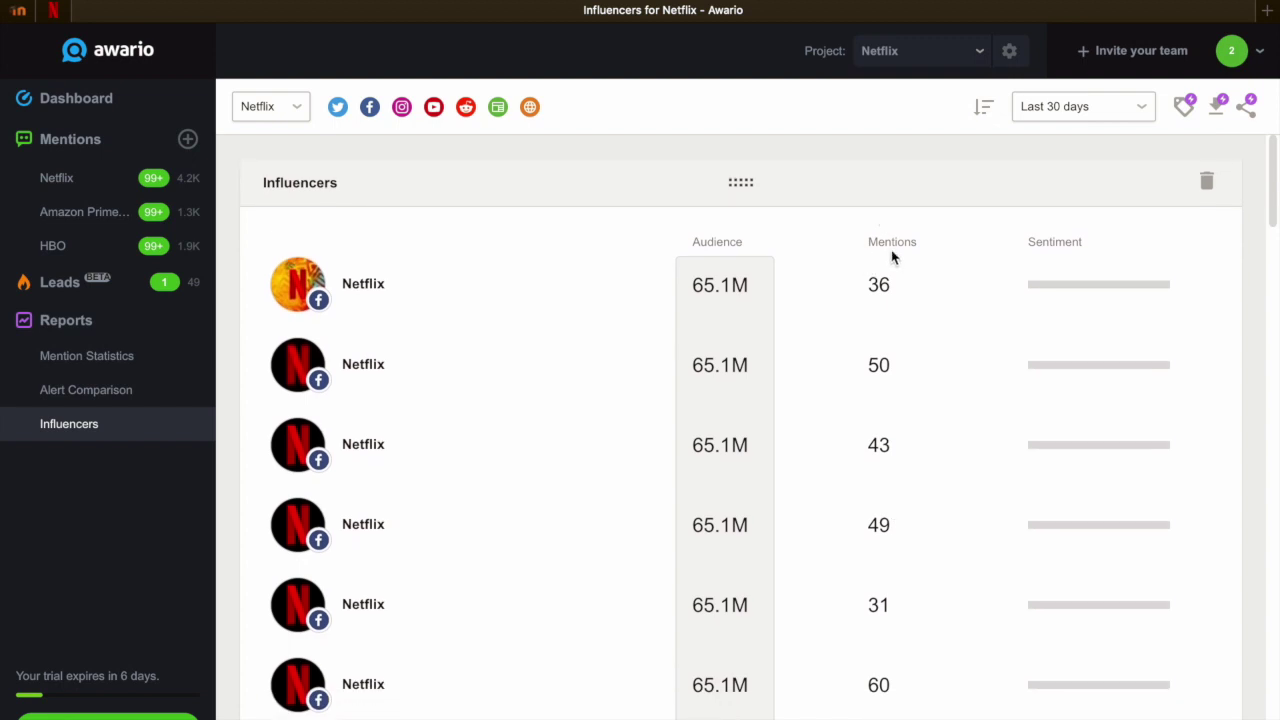
pyautogui.scroll(-5, 1071, 555)
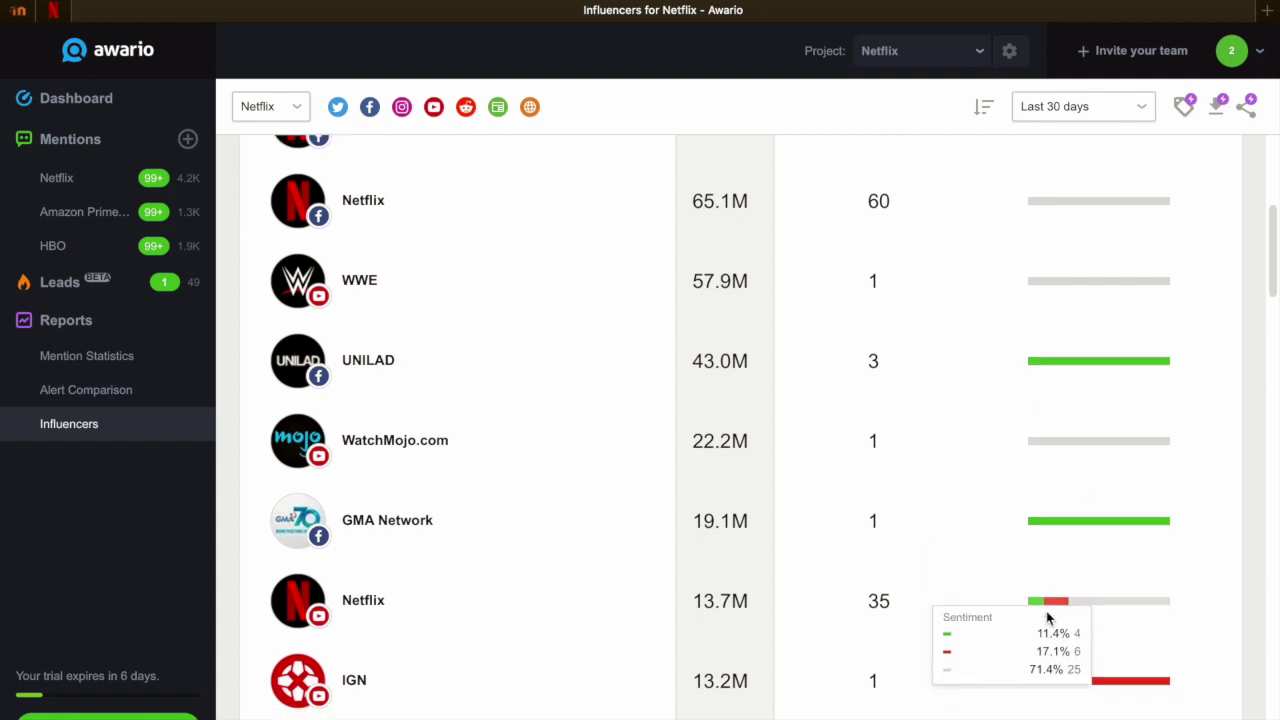
pyautogui.scroll(5, 996, 262)
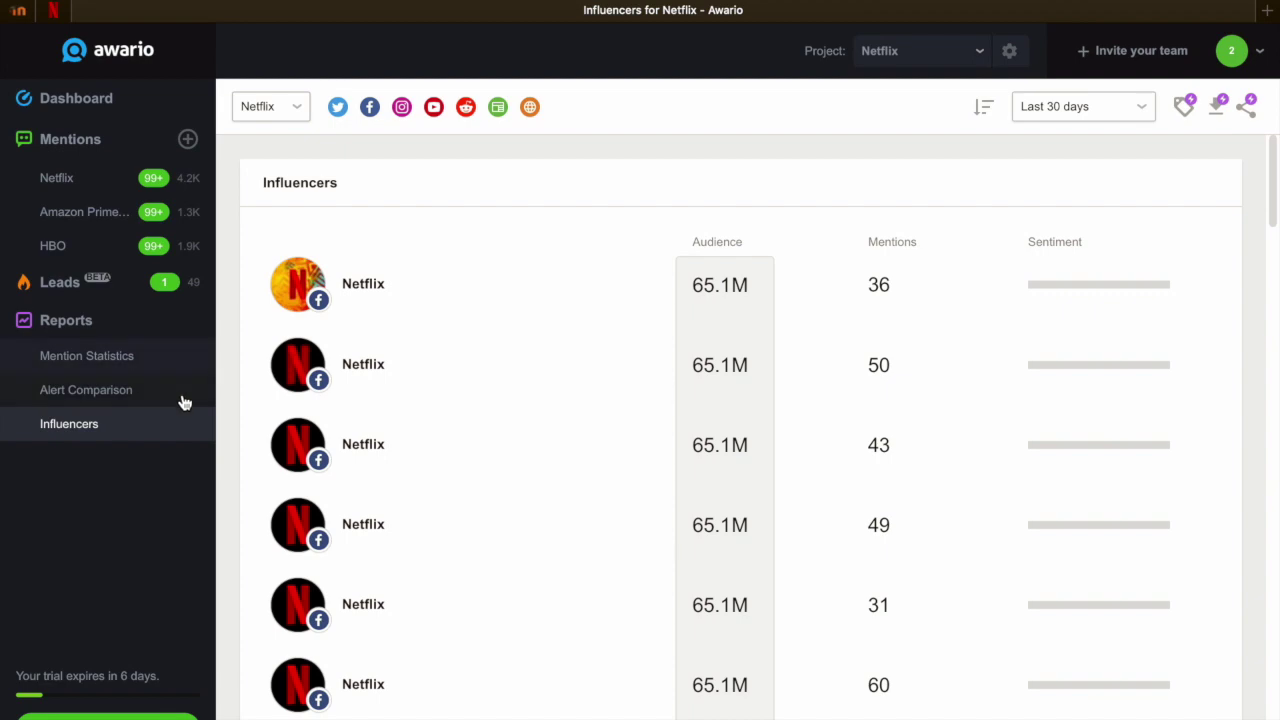